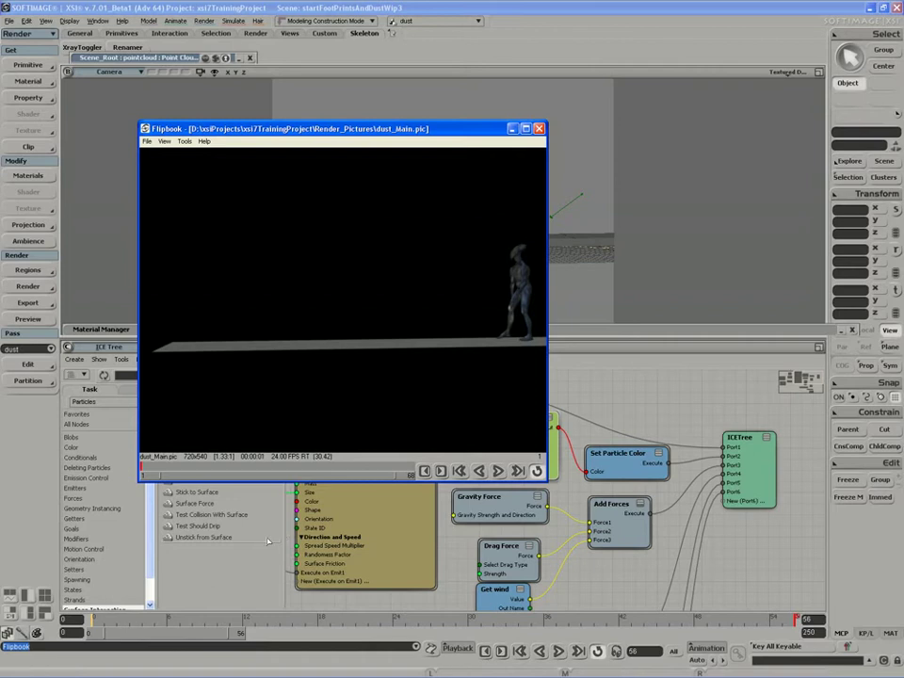
Play back the rendered dust_Main flipbook and close it.
click(498, 471)
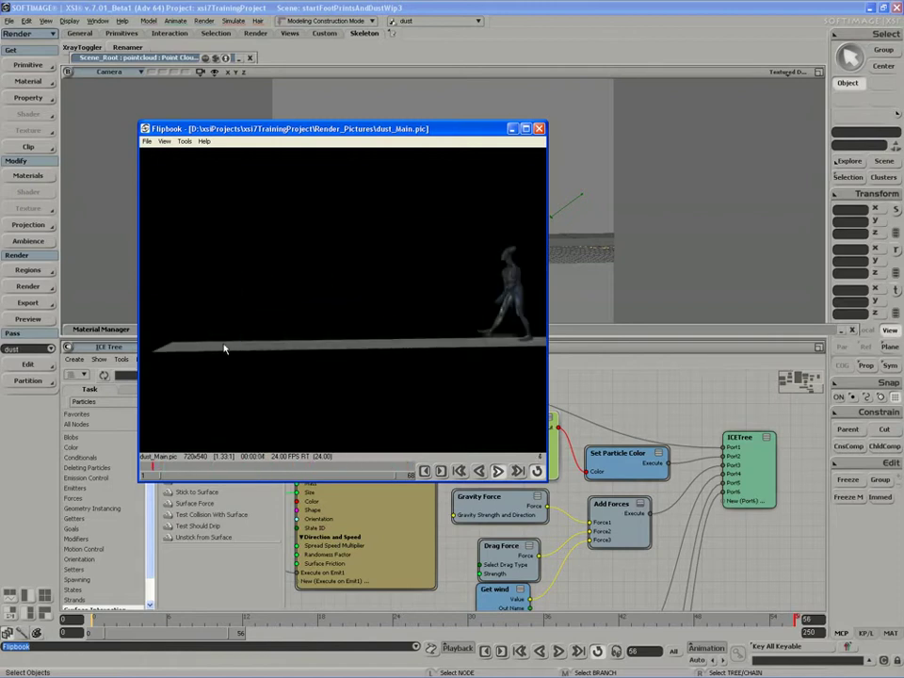
click(497, 472)
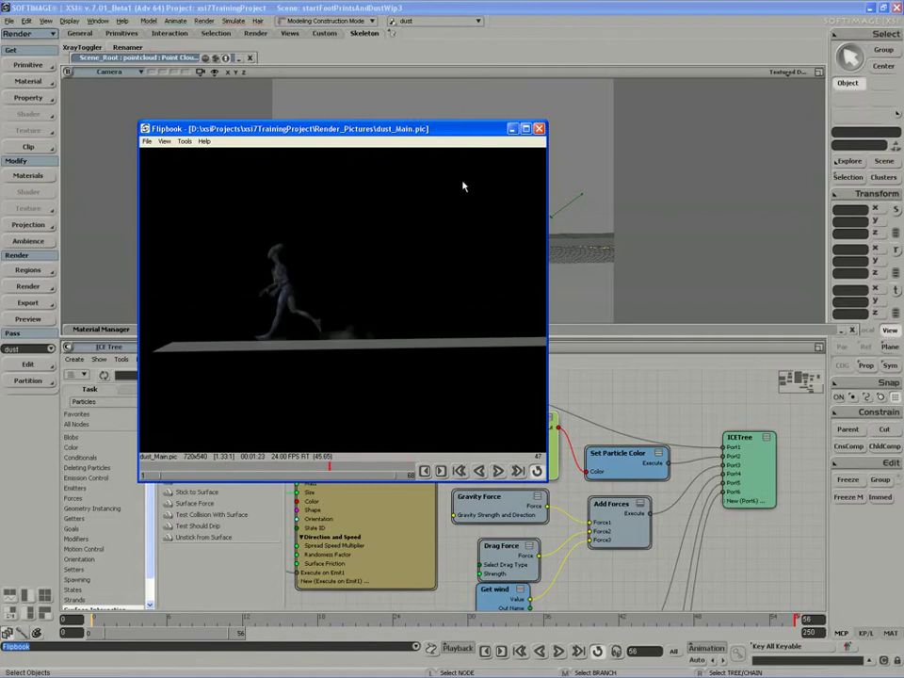
click(540, 129)
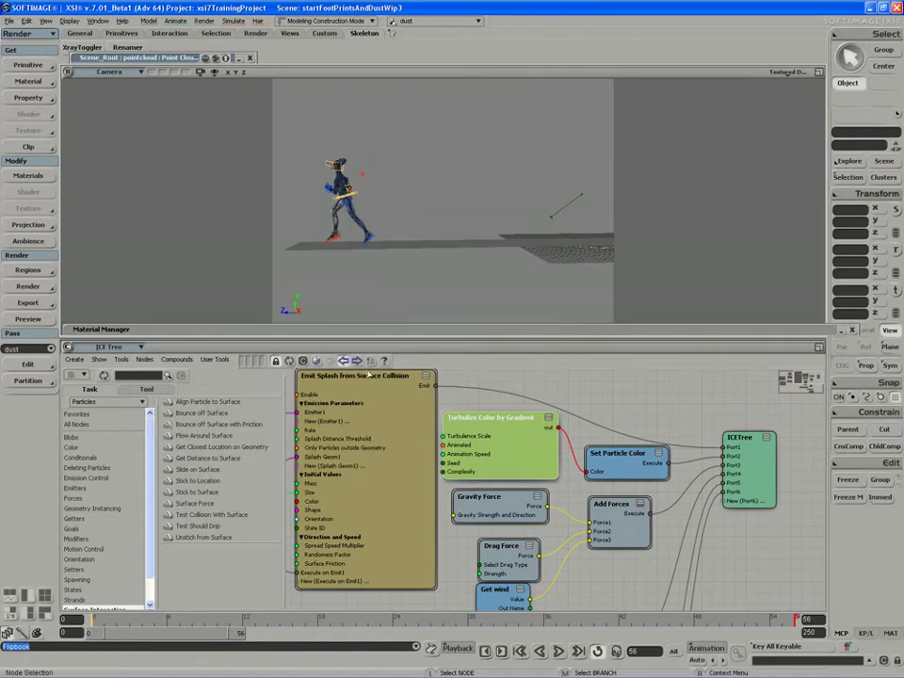
Bring up the Material Manager, load dustMat's render tree and enlarge the working area around its nodes.
click(302, 330)
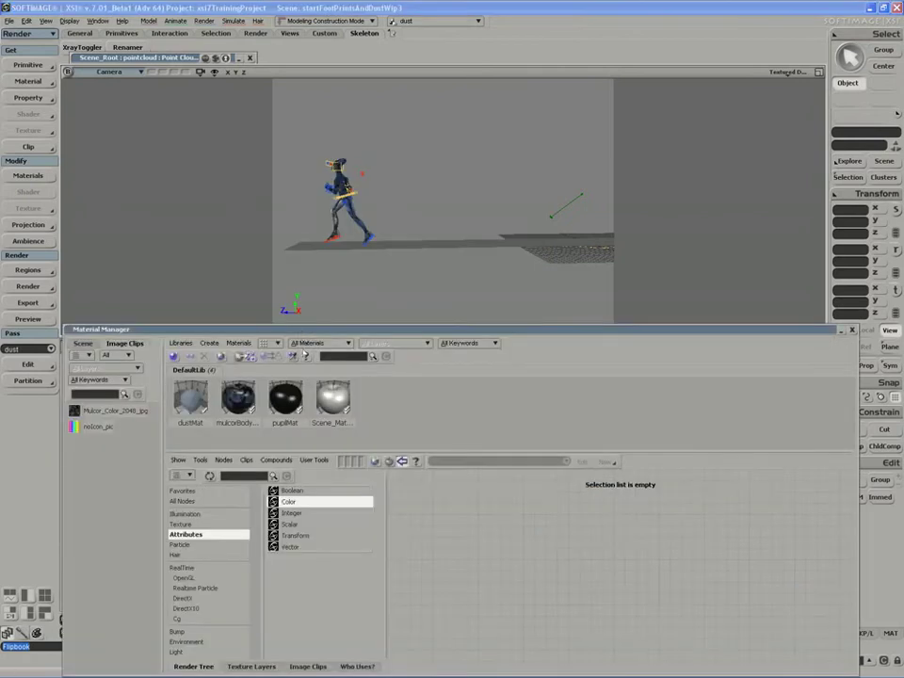
click(190, 398)
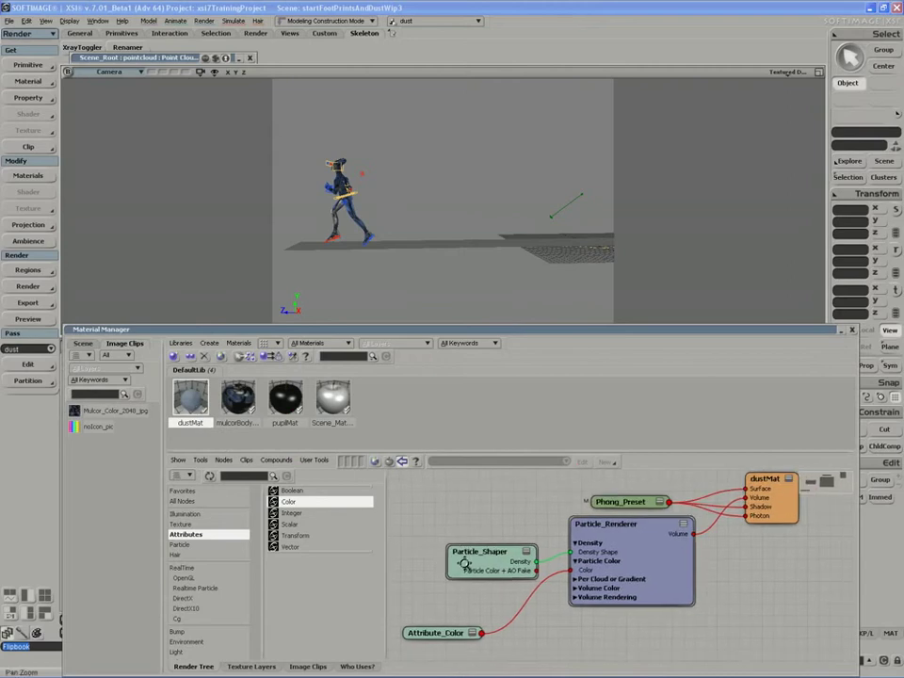
drag(355, 325, 355, 224)
key(s)
drag(526, 451, 536, 505)
middle_drag(536, 506, 535, 526)
Delete the Phong_Preset node from dustMat's render tree and tidy the remaining particle shader nodes.
drag(627, 478, 610, 431)
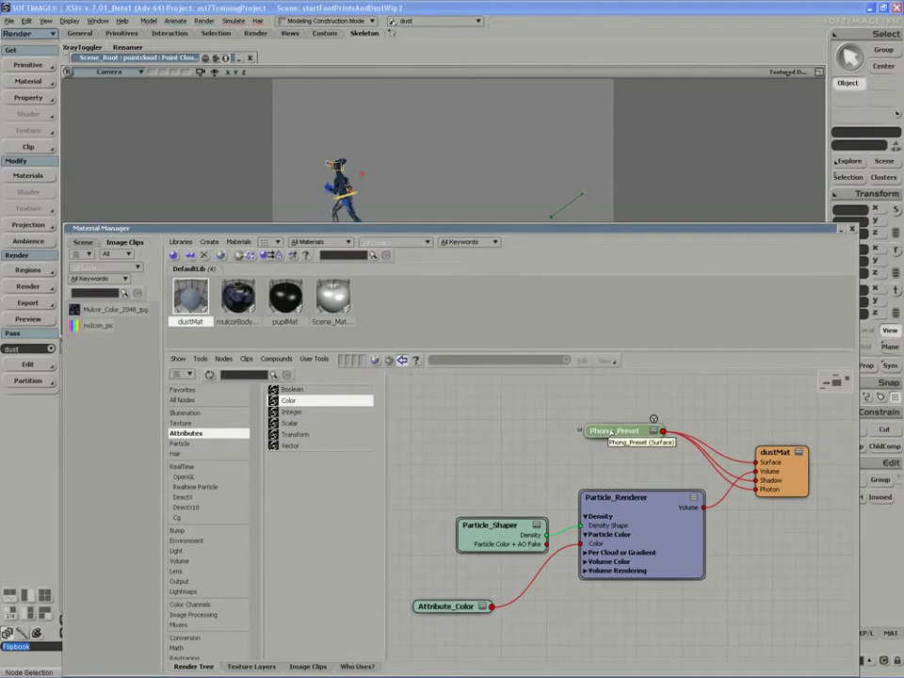
key(Delete)
drag(641, 529, 642, 519)
drag(506, 534, 502, 524)
drag(463, 603, 502, 575)
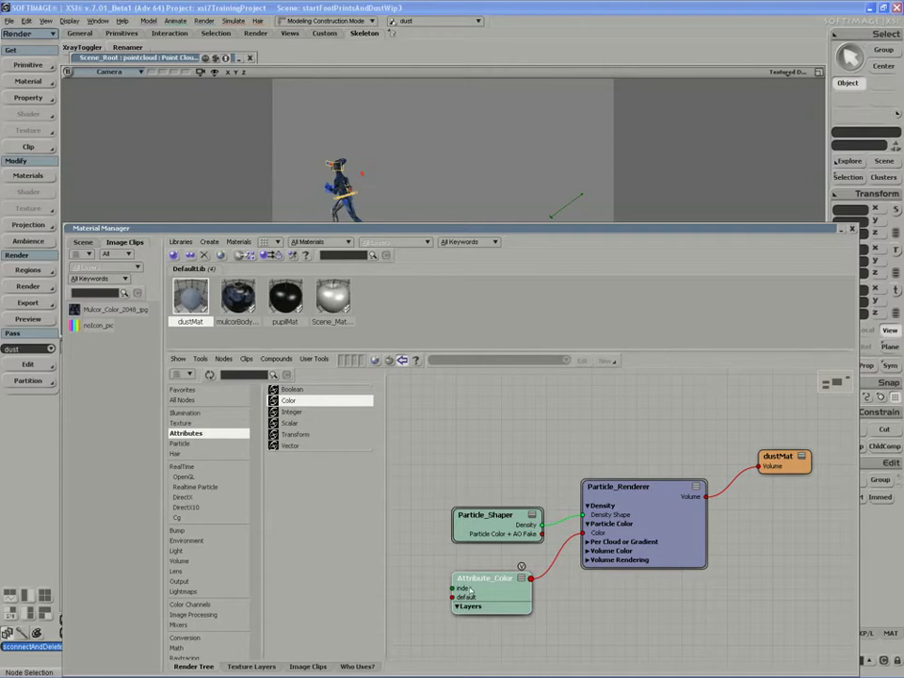
Combine the Particle_Renderer, Particle_Shaper and Attribute_Color nodes into one shader compound.
click(721, 447)
drag(584, 518, 416, 619)
right_click(627, 489)
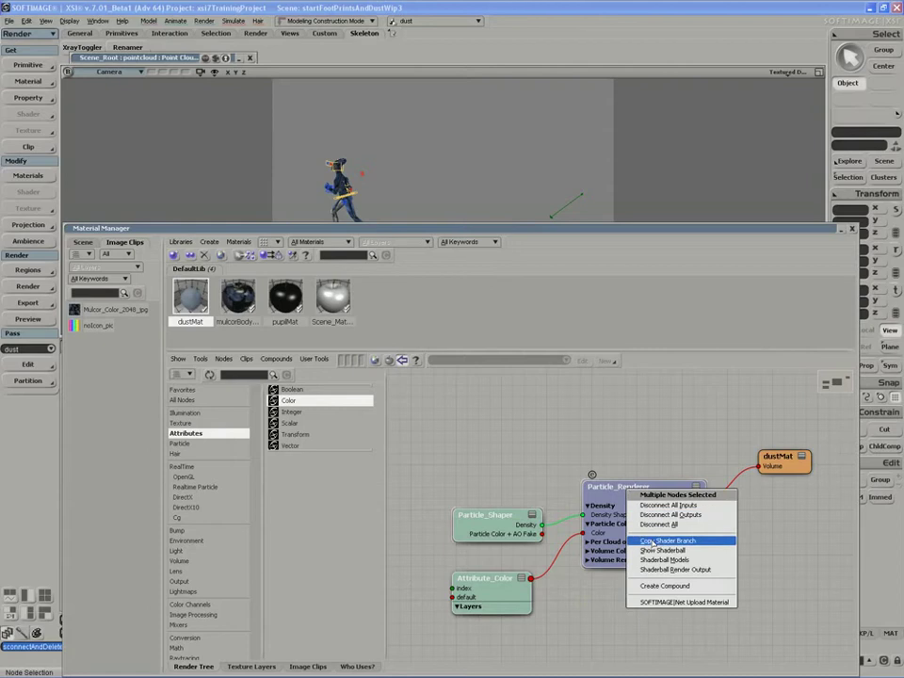
click(649, 585)
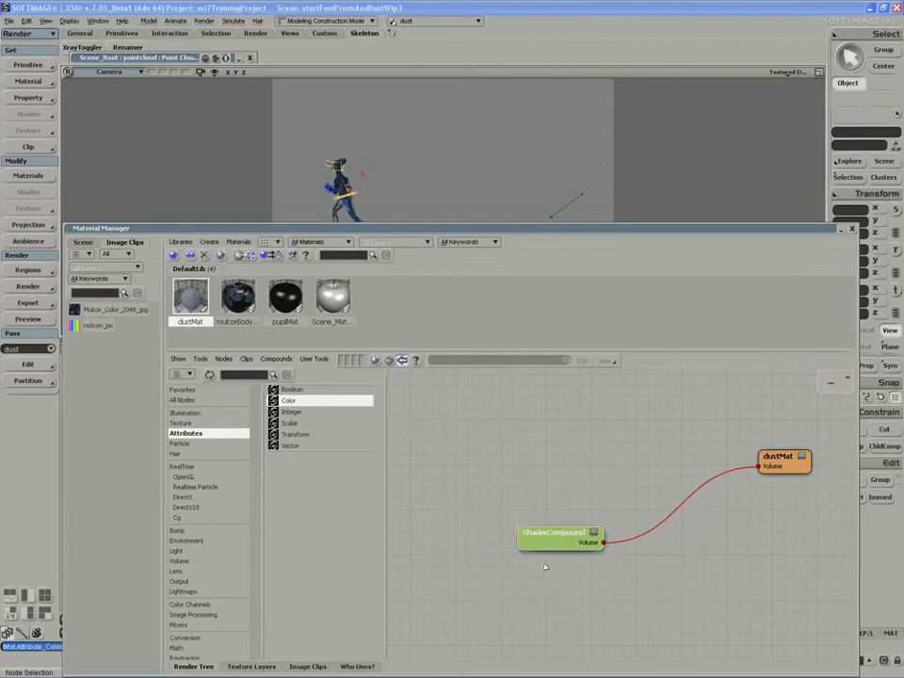
Open the new shader compound for editing and name it Dust Shader.
double_click(528, 523)
click(527, 521)
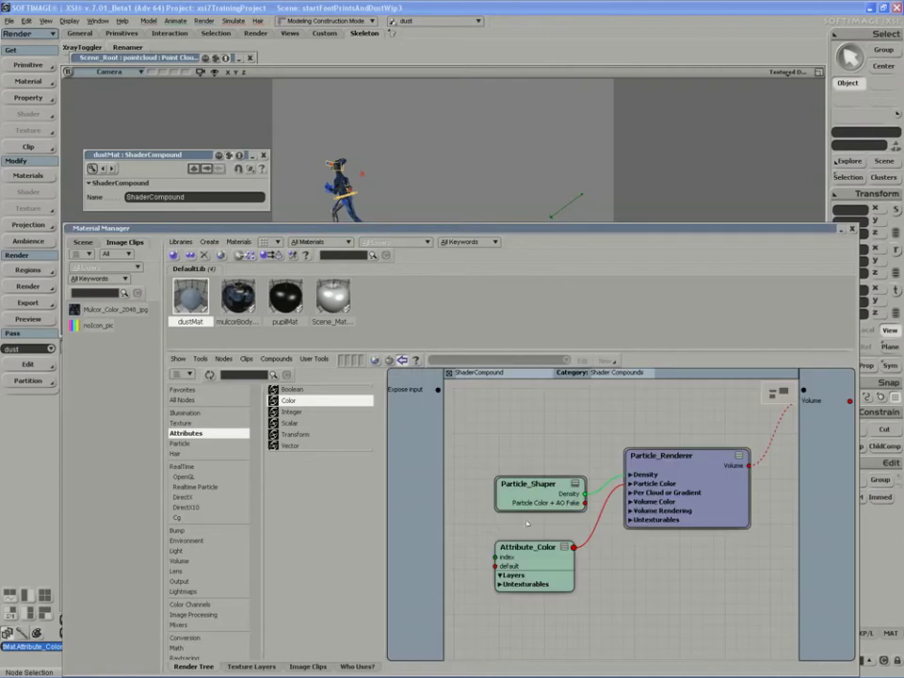
double_click(493, 374)
text(dust)
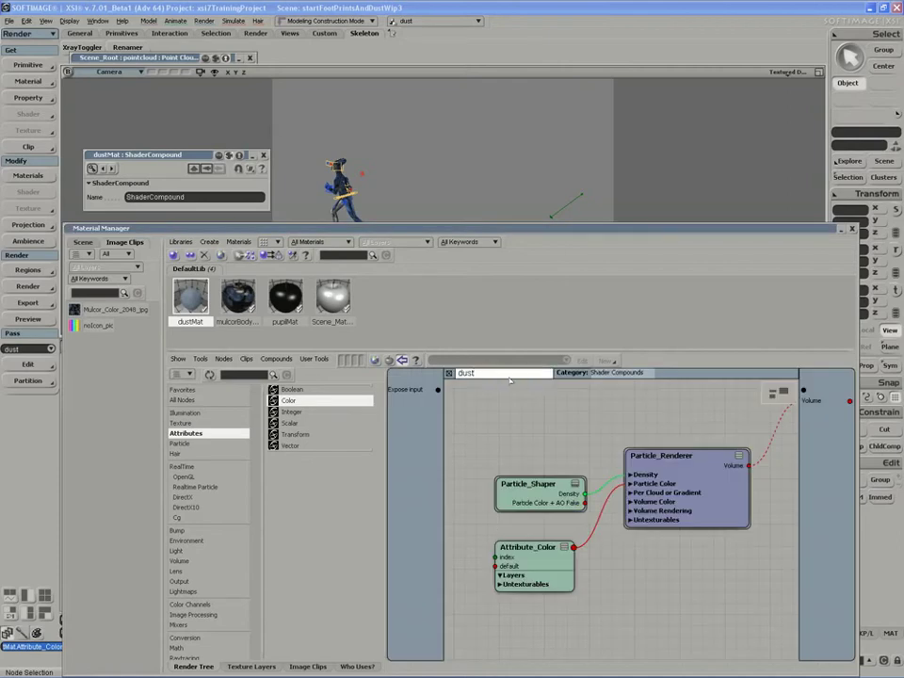
text( Compo)
key(BackSpace)
key(BackSpace)
key(BackSpace)
key(BackSpace)
key(BackSpace)
text(Shader)
key(Return)
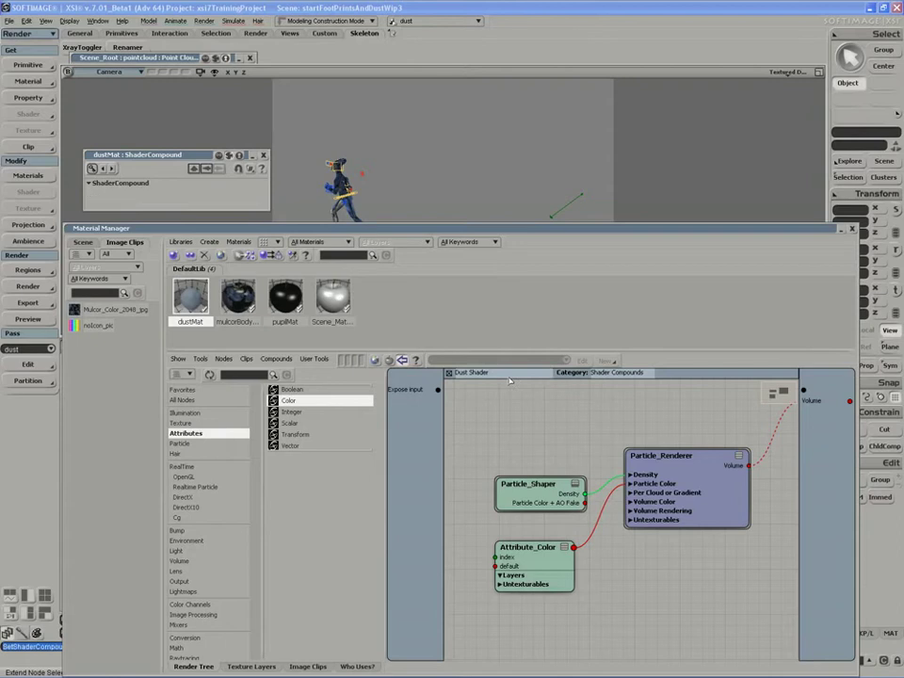
Expand the Irregular, Cell and Fractal Shape groups on Particle_Shaper and move Attribute_Color down to make room.
mouse_move(532, 496)
mouse_down()
mouse_move(531, 460)
mouse_move(530, 475)
mouse_up()
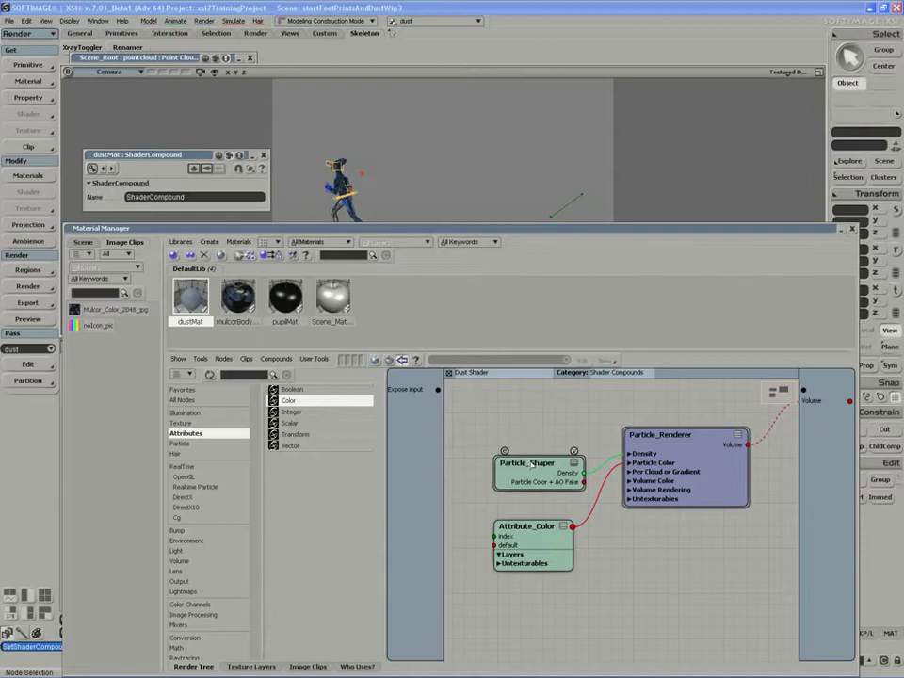
drag(537, 476, 546, 422)
click(564, 451)
click(492, 450)
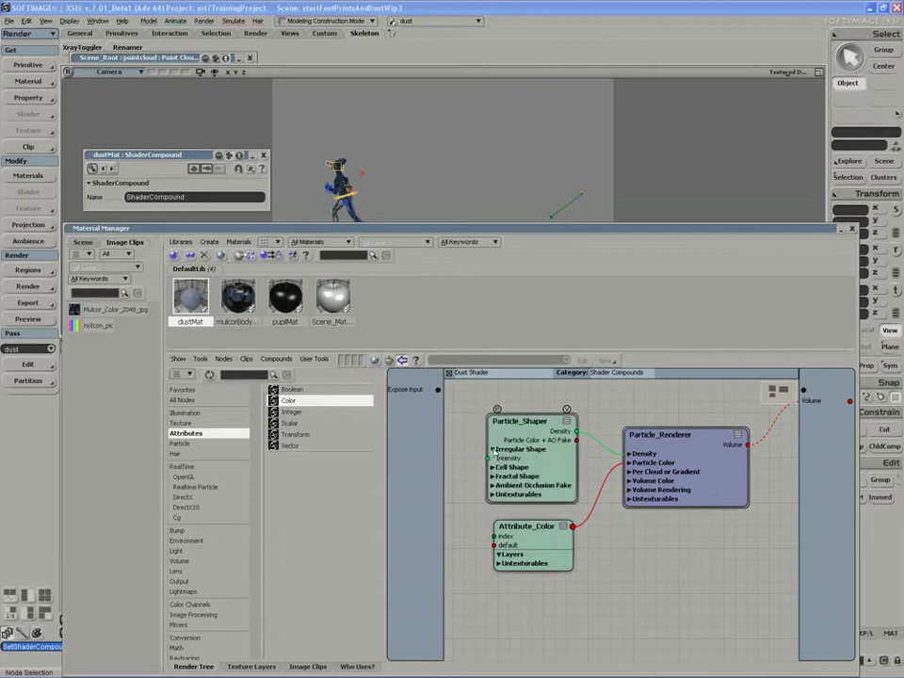
drag(532, 554, 570, 627)
click(492, 468)
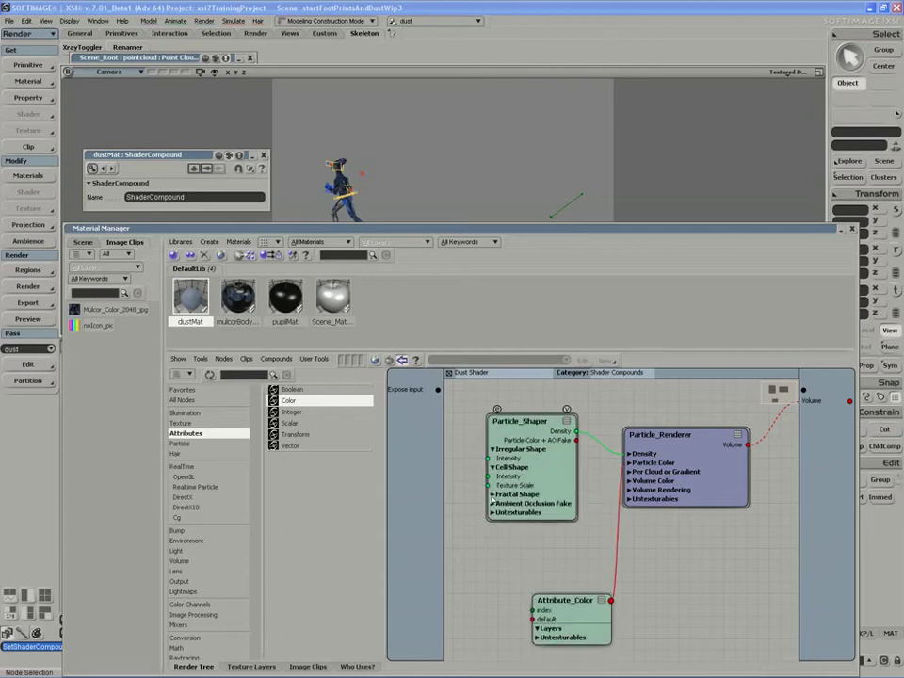
click(492, 494)
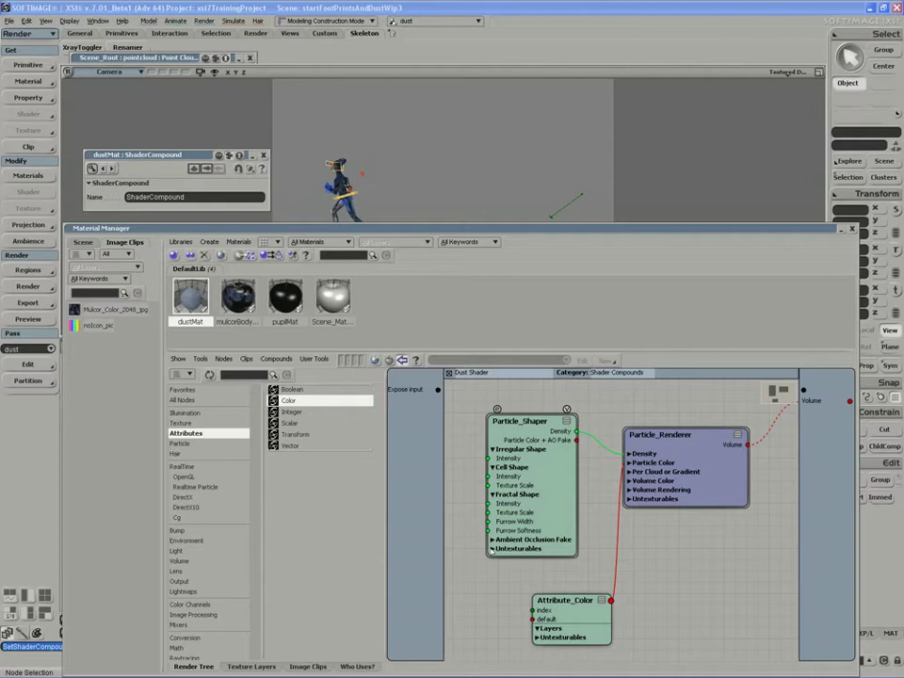
Expose Particle_Shaper's irregular intensity, cell intensity, cell texture scale, fractal intensity and fractal texture scale as compound inputs.
drag(489, 458, 440, 399)
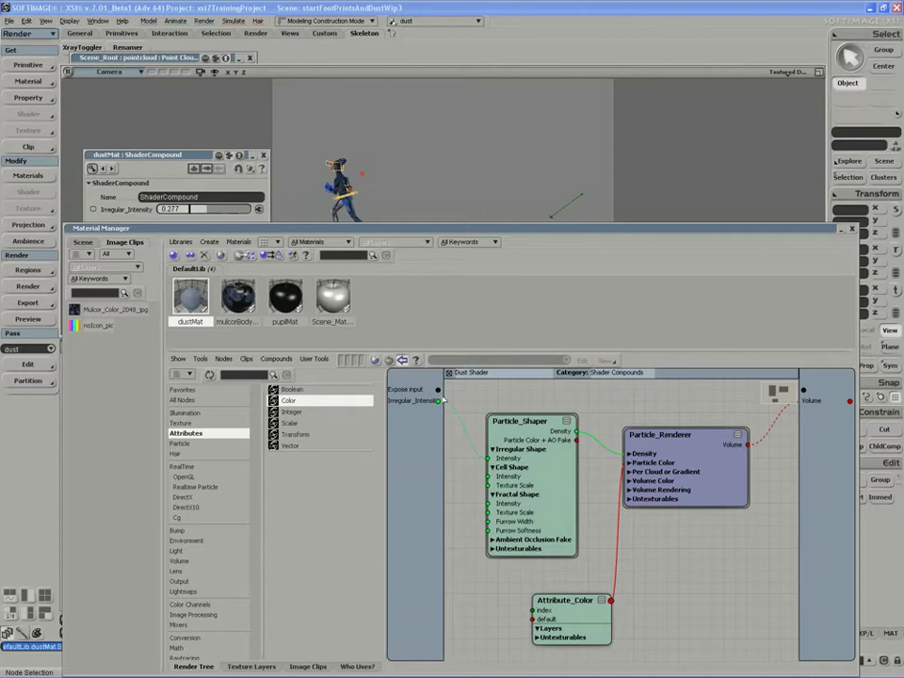
mouse_move(489, 476)
mouse_down()
mouse_move(438, 390)
mouse_move(487, 485)
mouse_up()
drag(438, 389, 489, 512)
Expose Attribute_Color's default and untexturable attribute parameters as inputs of the compound.
drag(584, 617, 556, 593)
drag(437, 390, 504, 595)
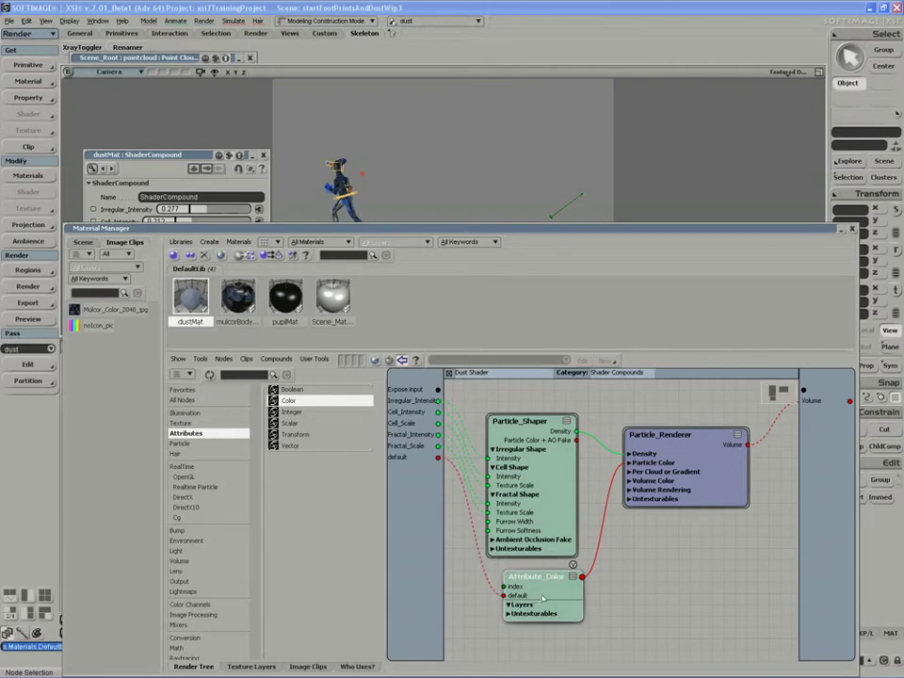
double_click(535, 600)
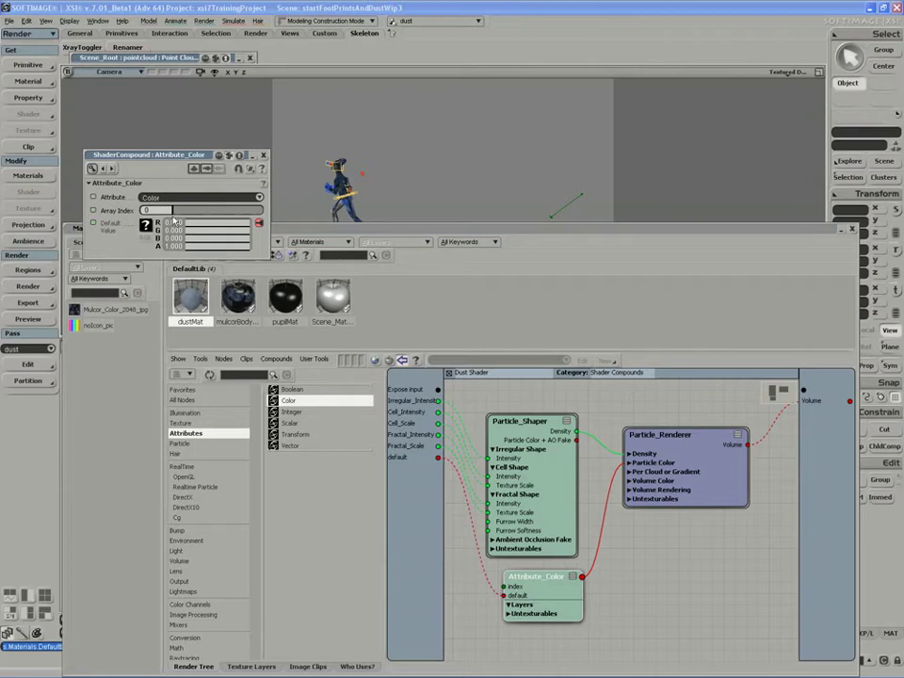
drag(527, 585, 541, 596)
click(573, 578)
click(574, 577)
click(573, 577)
click(529, 617)
double_click(534, 608)
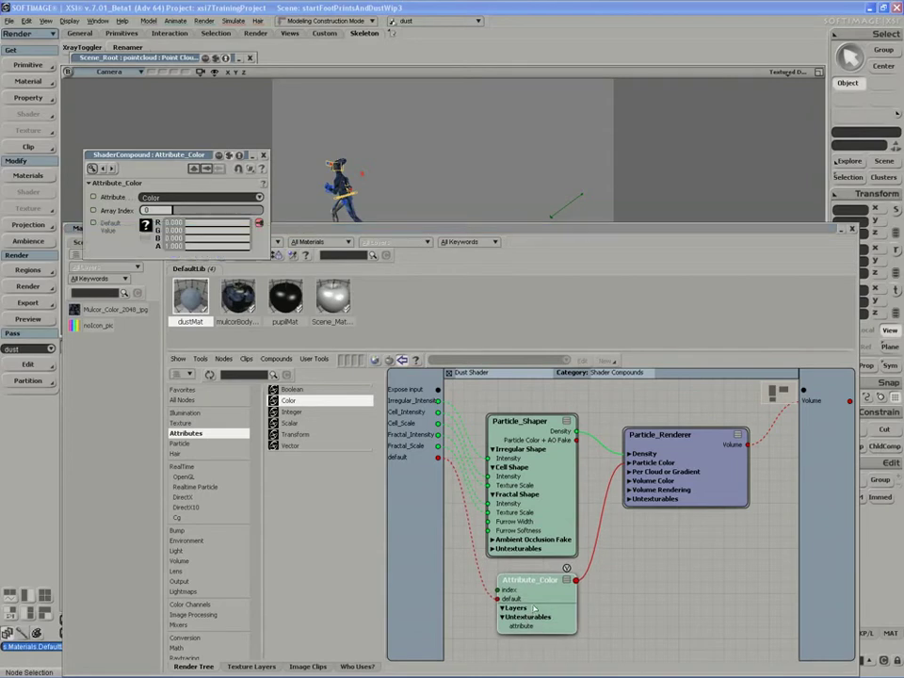
drag(438, 390, 507, 627)
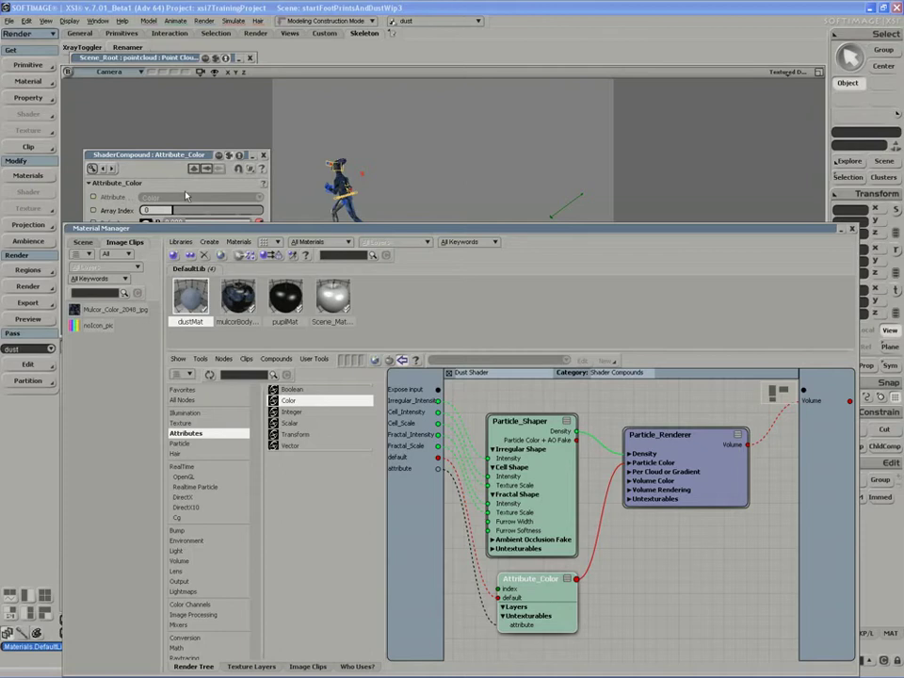
Expand Particle_Renderer's Particle Color and Volume Rendering groups and expose its Cell Size as a compound input.
drag(547, 599, 560, 599)
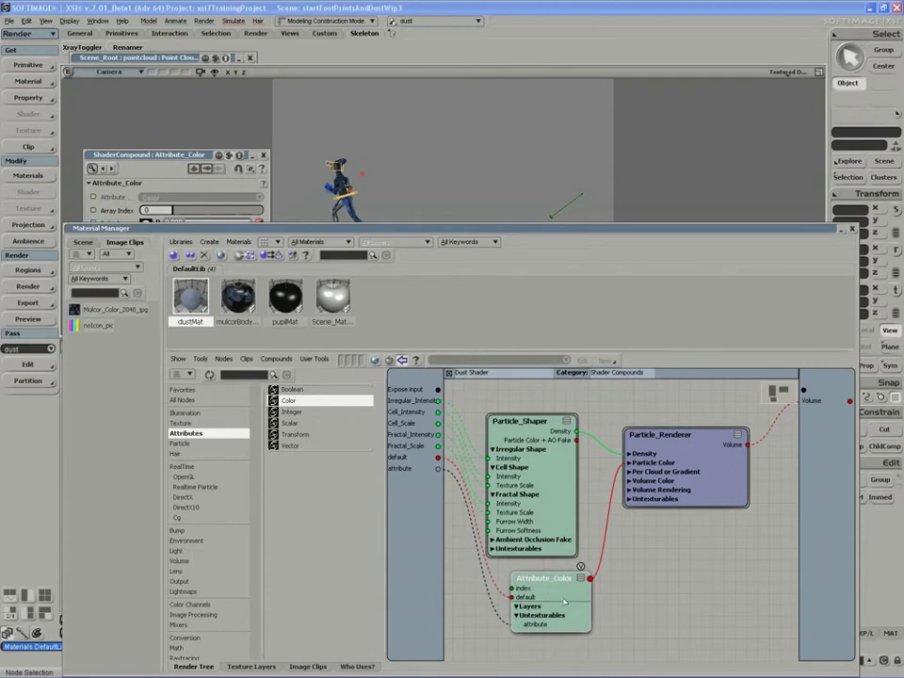
drag(645, 470, 637, 483)
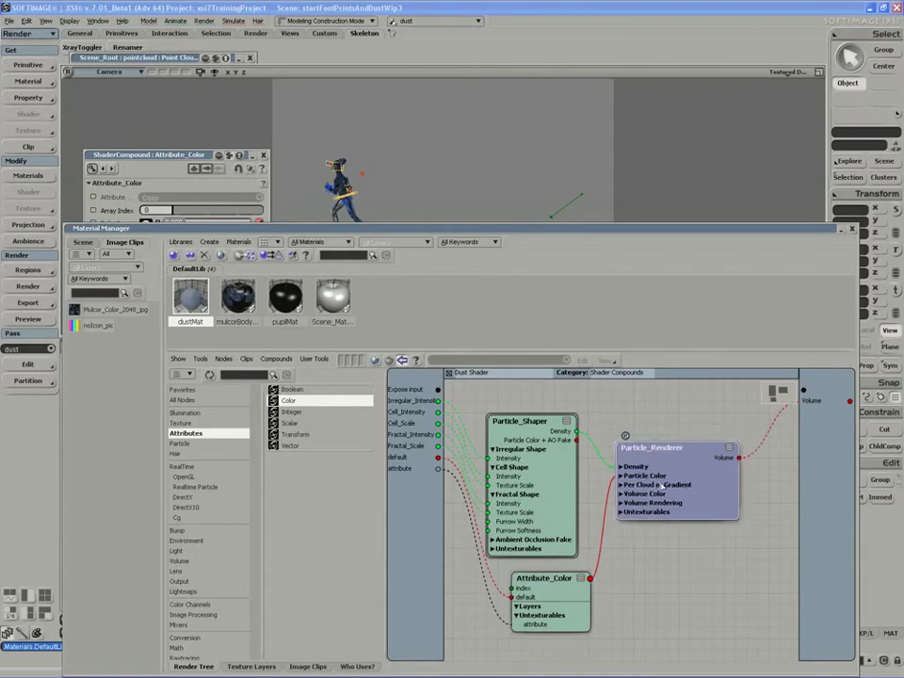
click(620, 476)
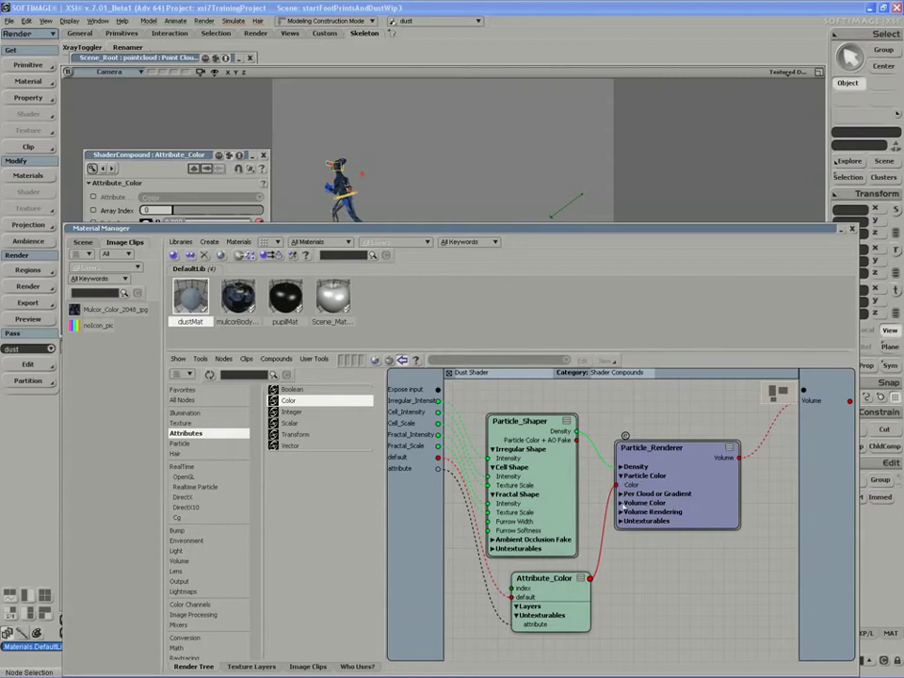
click(622, 512)
drag(636, 521, 645, 522)
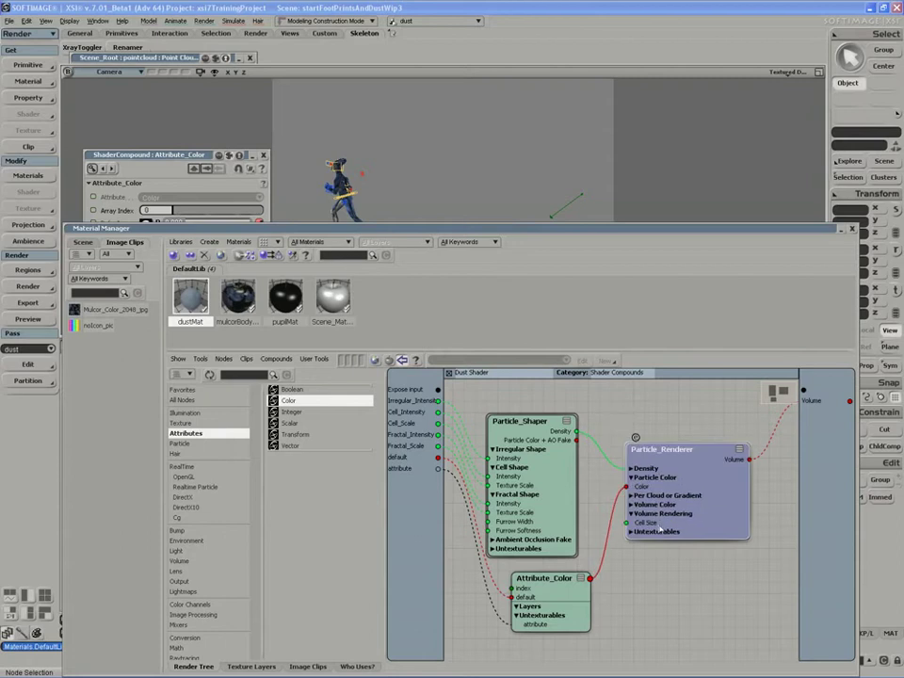
drag(437, 390, 689, 484)
Expose Particle_Renderer's Ambience Intensity, Tint Ambient Color and Diffuse Intensity as compound inputs, and expand its Per Cloud or Gradient group.
click(643, 467)
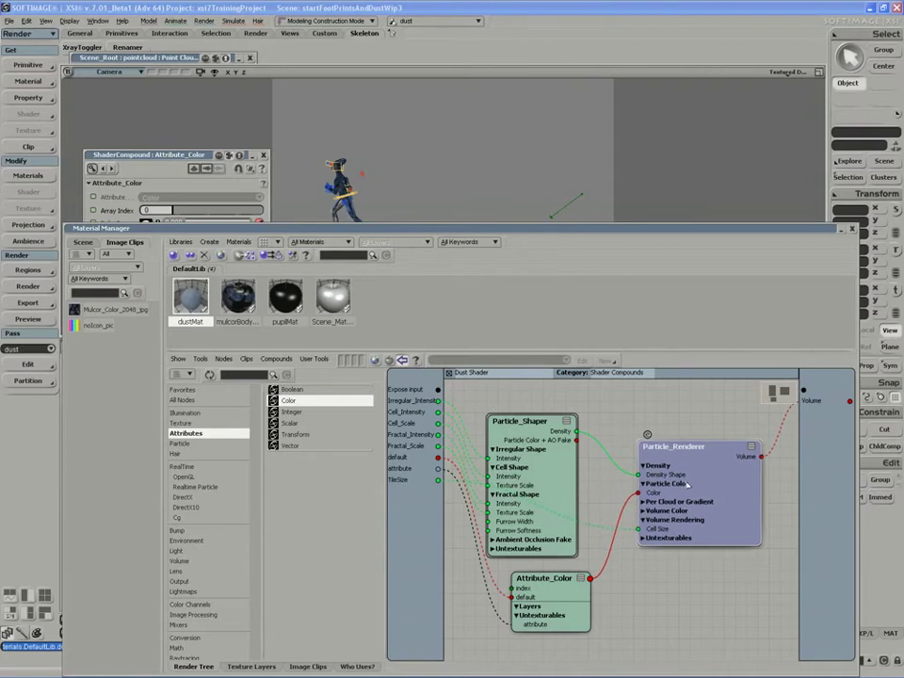
drag(547, 448, 567, 446)
drag(663, 539, 655, 538)
click(636, 510)
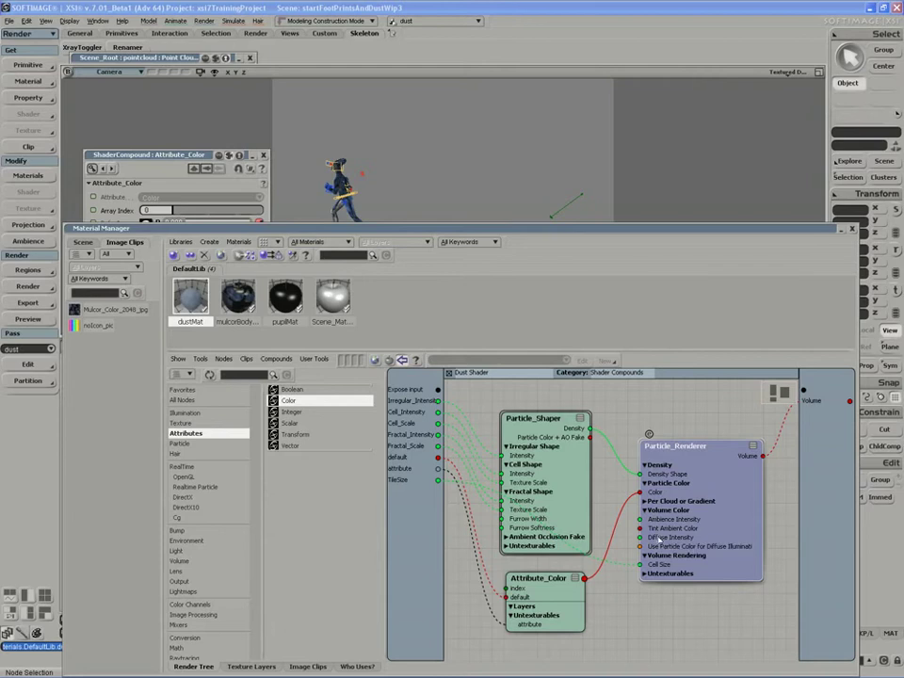
drag(438, 390, 641, 538)
click(676, 506)
click(645, 501)
drag(651, 521, 661, 507)
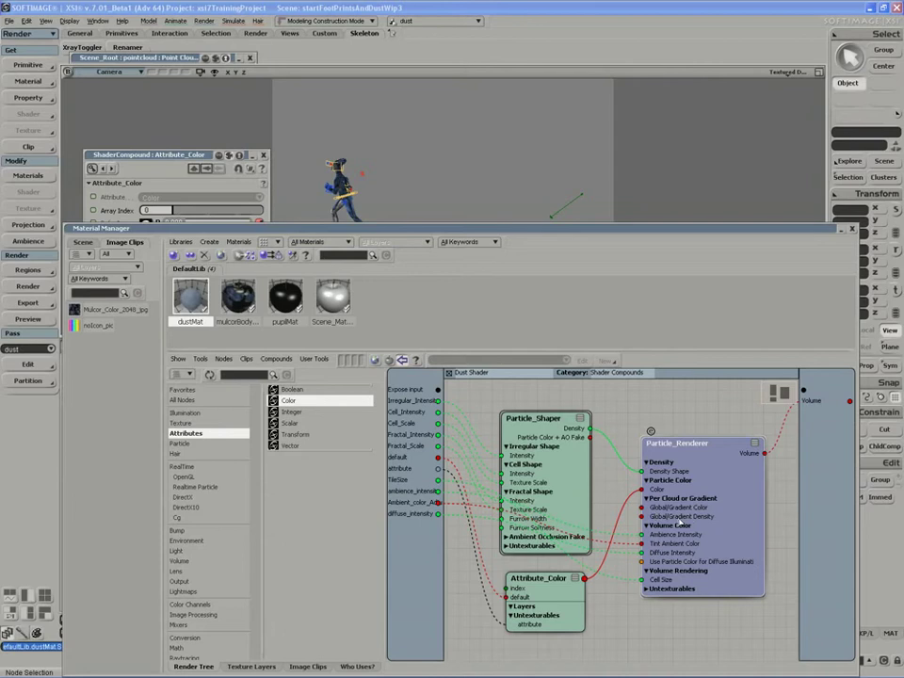
Close the Dust Shader compound editor and reposition the ShaderCompound and dustMat nodes in the render tree.
click(449, 375)
key(s)
mouse_move(531, 536)
mouse_down()
mouse_move(547, 512)
mouse_move(535, 530)
mouse_up()
key(s)
drag(530, 476, 513, 479)
drag(739, 469, 740, 514)
drag(504, 549, 538, 538)
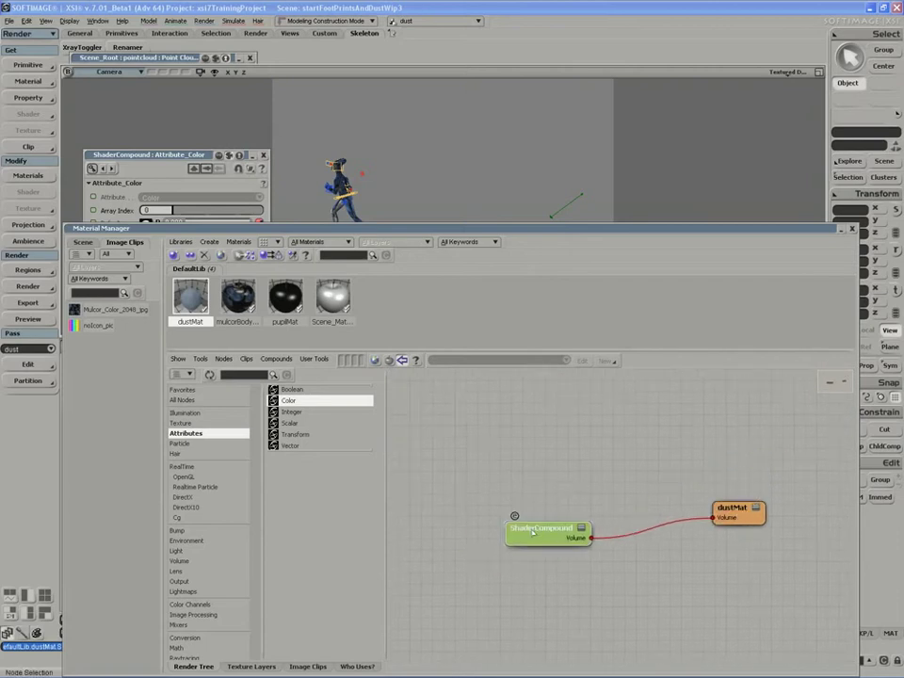
Export the shader compound to the RTCompounds folder as Dust Shader.
right_click(532, 532)
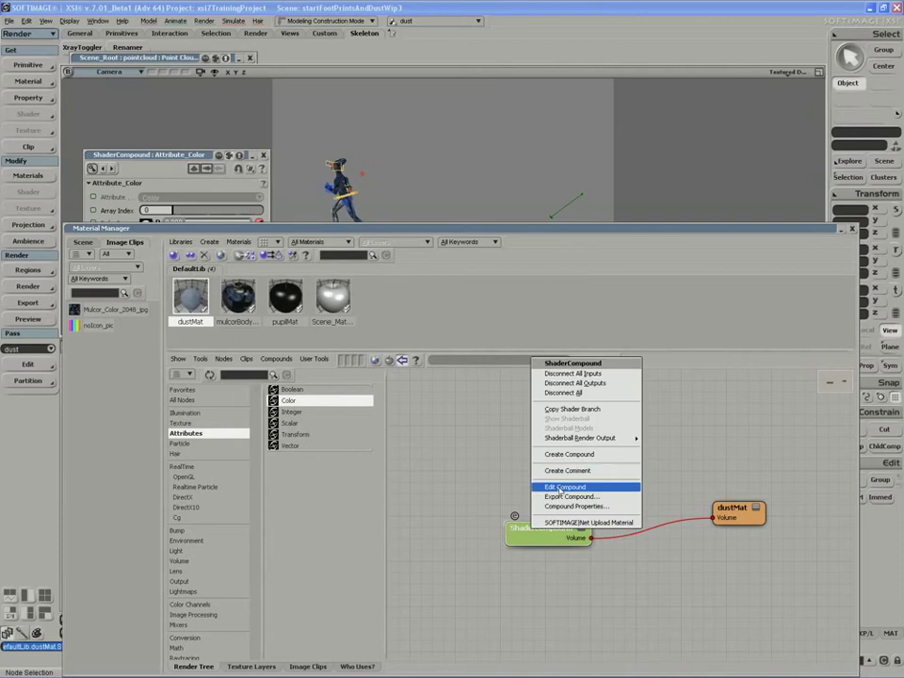
click(560, 498)
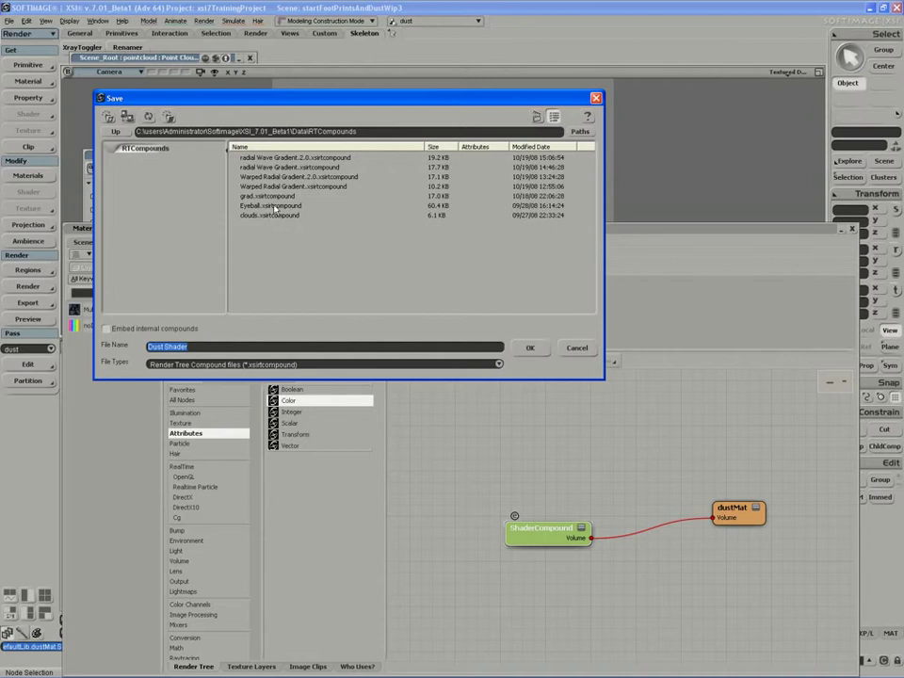
click(523, 348)
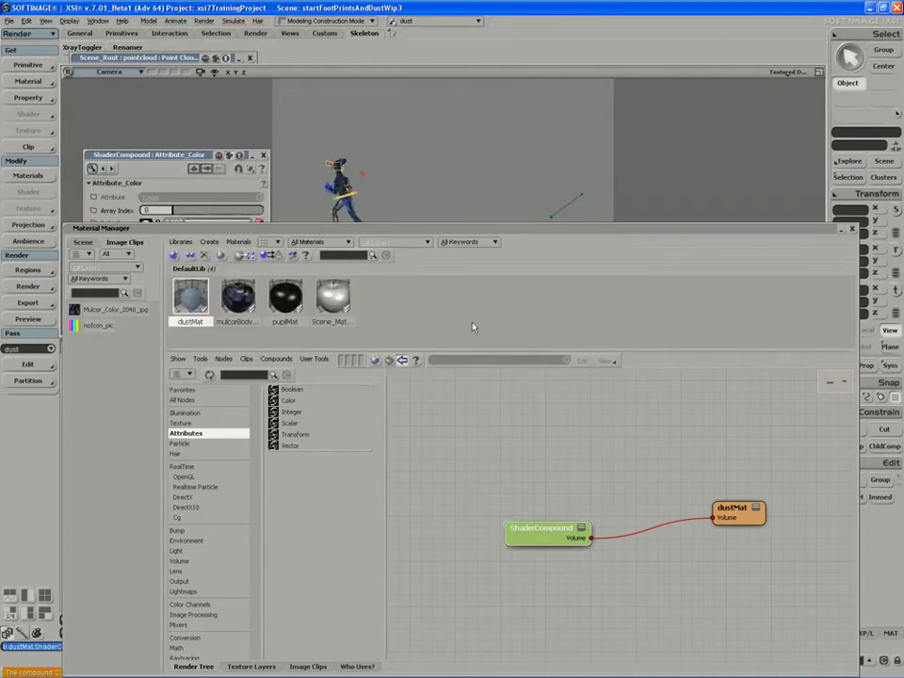
Reposition the Material Manager and show the Shader Compounds category in the render tree's node library.
drag(319, 234, 388, 218)
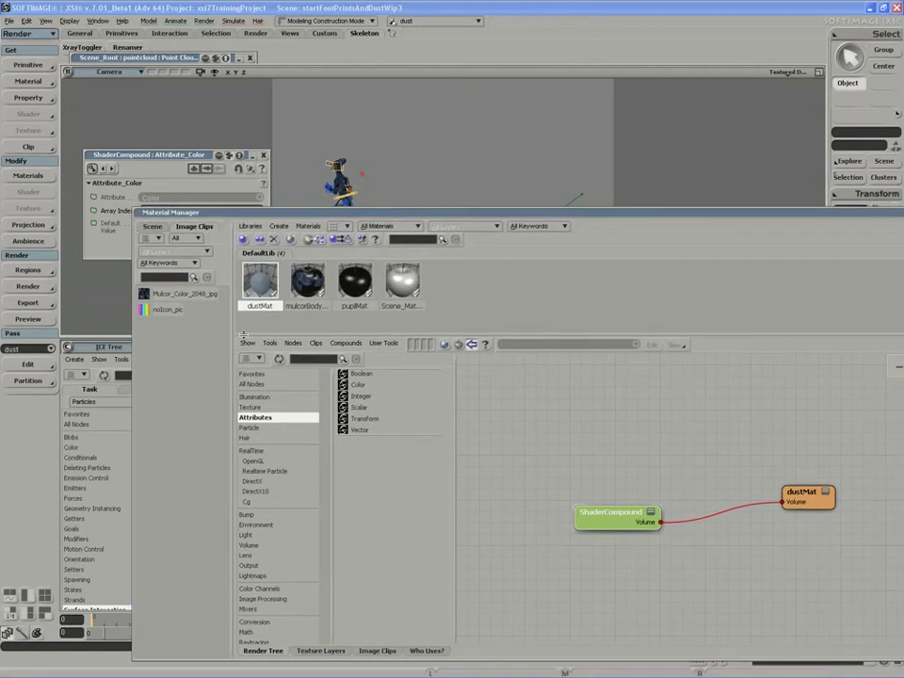
click(280, 491)
scroll(281, 491, down, 5)
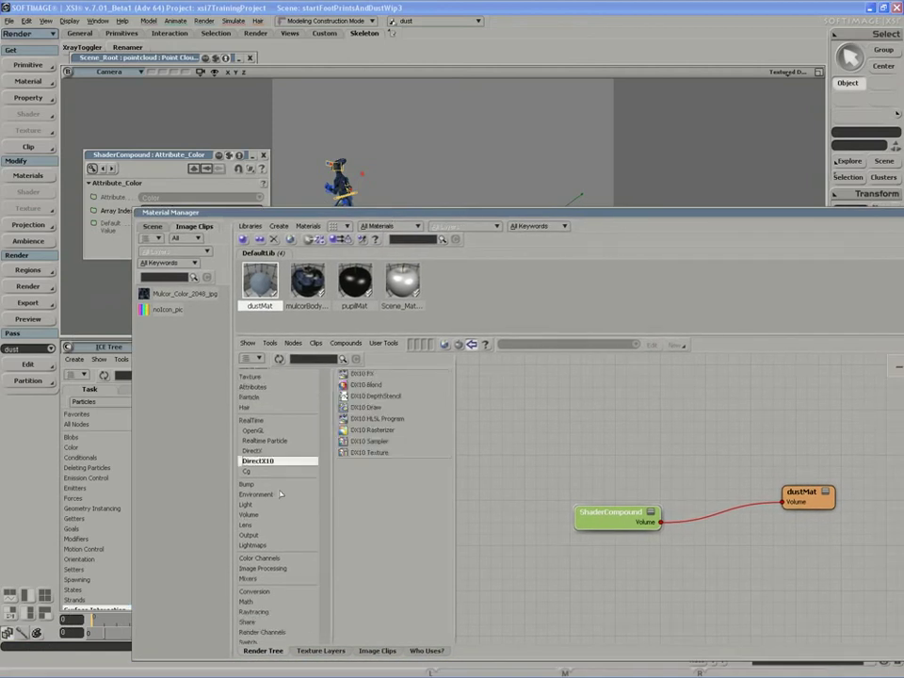
click(264, 627)
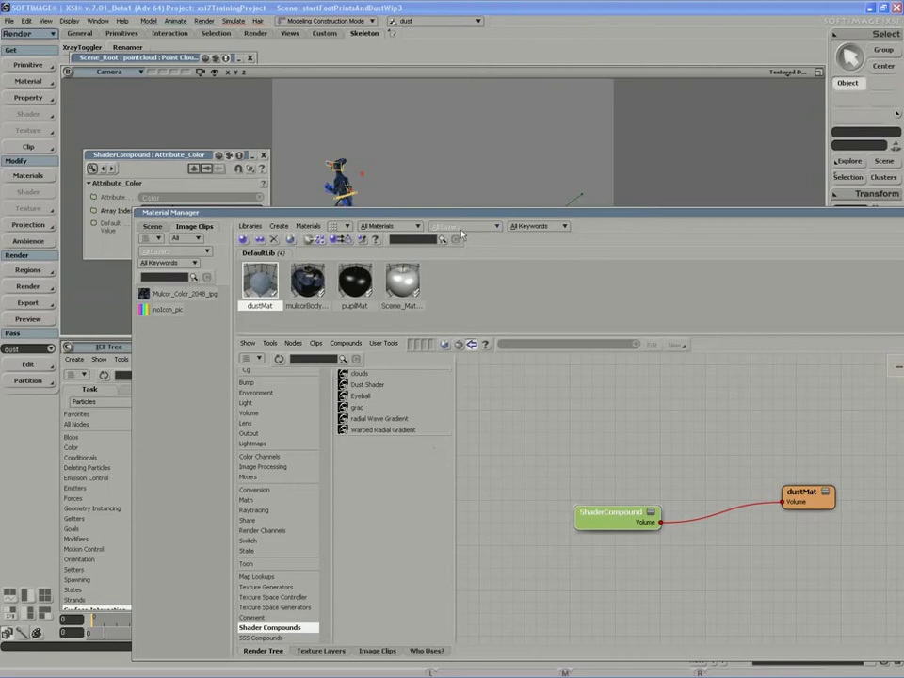
Close the Material Manager and maximize the ICE tree view.
double_click(421, 213)
drag(422, 216, 422, 144)
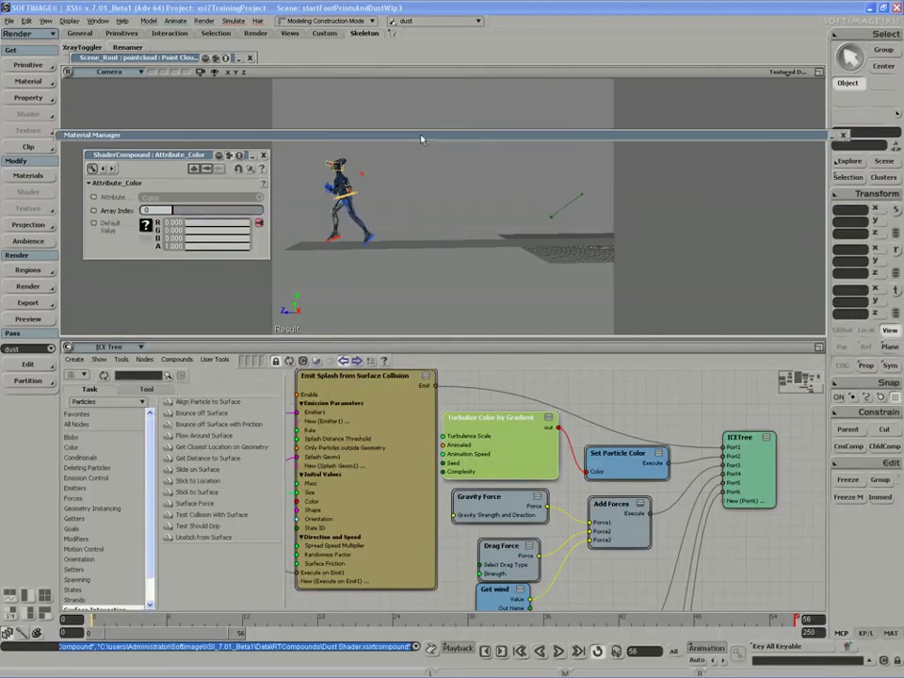
click(844, 136)
key(z)
right_drag(514, 538, 516, 544)
drag(517, 543, 552, 511)
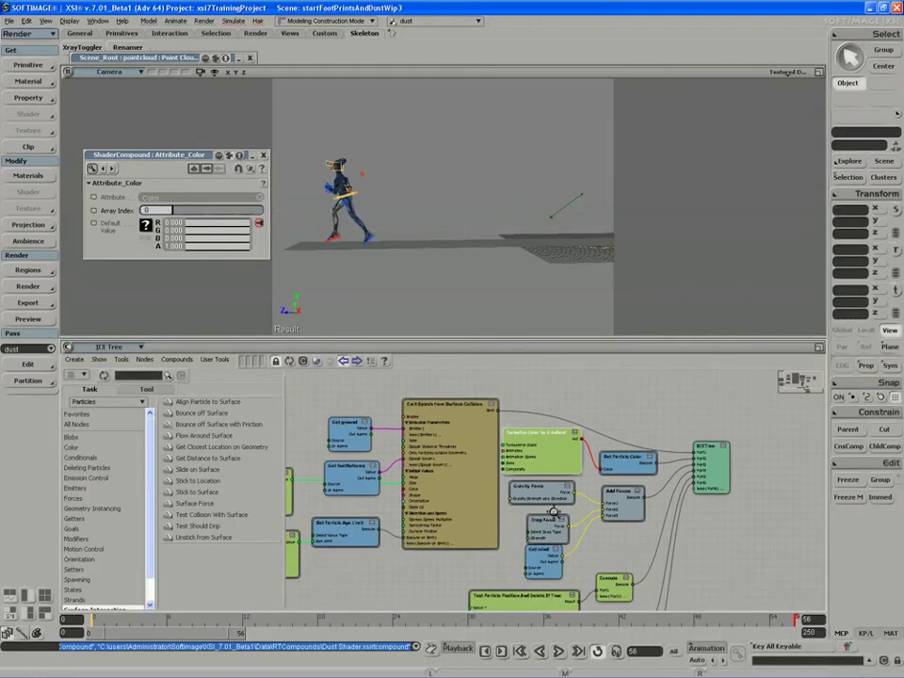
click(818, 349)
Hide the ICE tree's node library and close the ShaderCompound Attribute_Color property page.
key(z)
drag(584, 396, 613, 416)
click(344, 85)
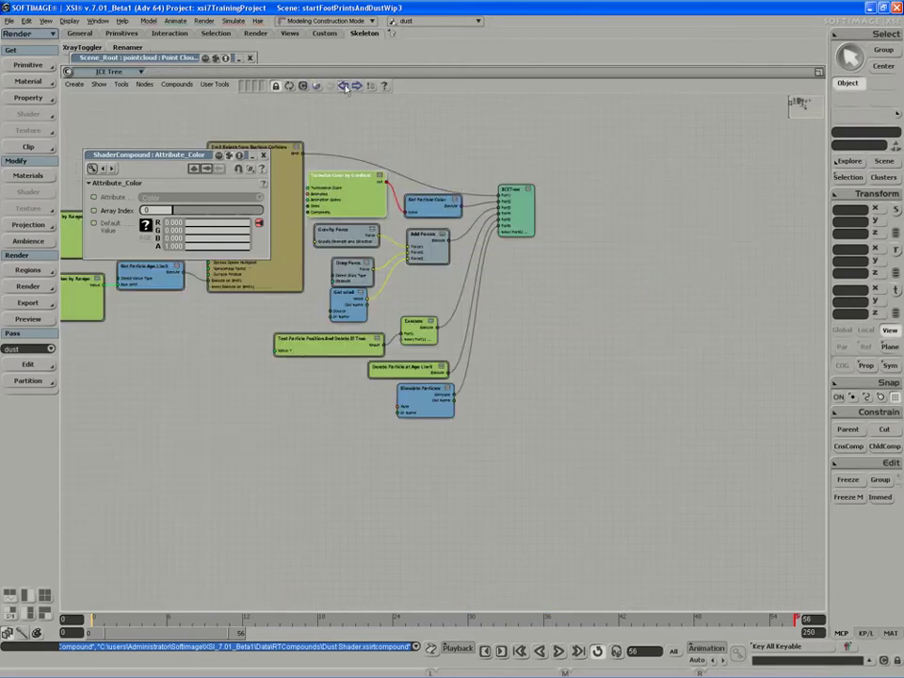
click(264, 155)
key(z)
drag(223, 249, 355, 280)
key(z)
right_click(381, 298)
drag(383, 333, 381, 362)
middle_click(395, 352)
scroll(380, 360, up, 2)
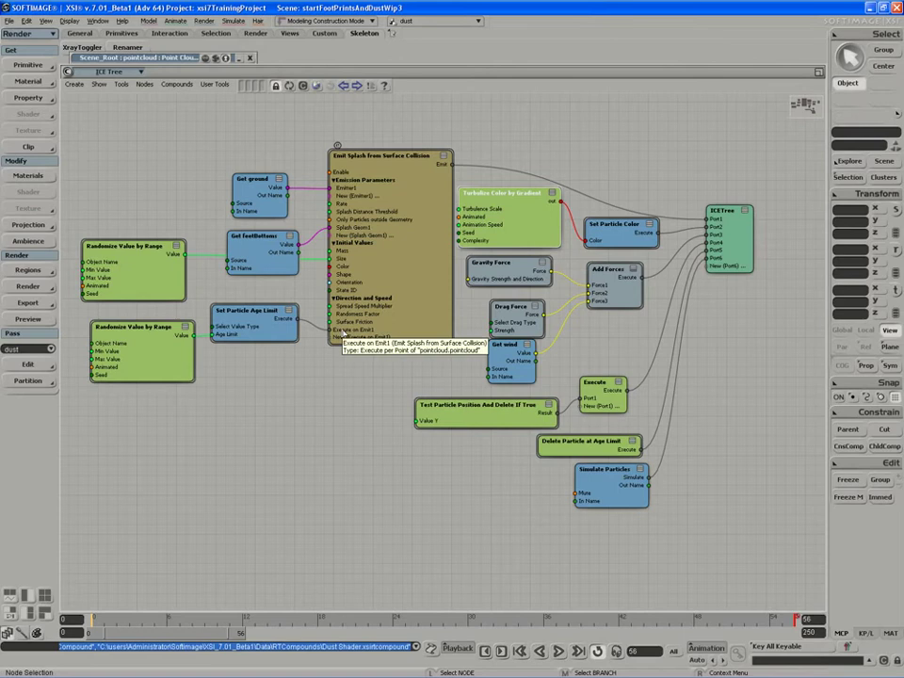
Move the Get wind, Get footBottoms and Get ground nodes well away to the input side of the graph.
drag(508, 358, 56, 503)
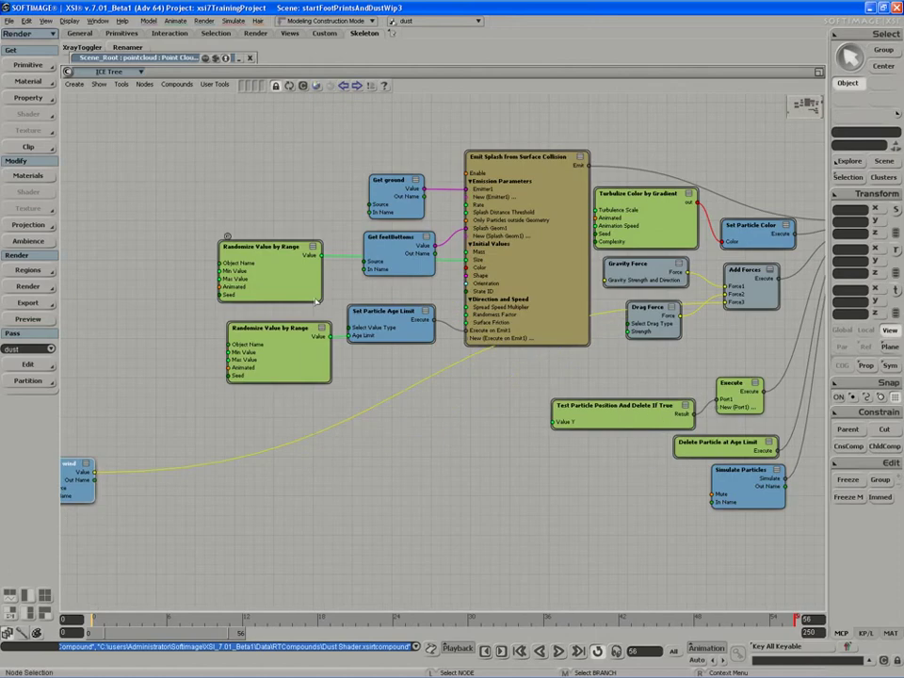
drag(379, 254, 48, 265)
drag(385, 191, 49, 175)
drag(81, 269, 65, 255)
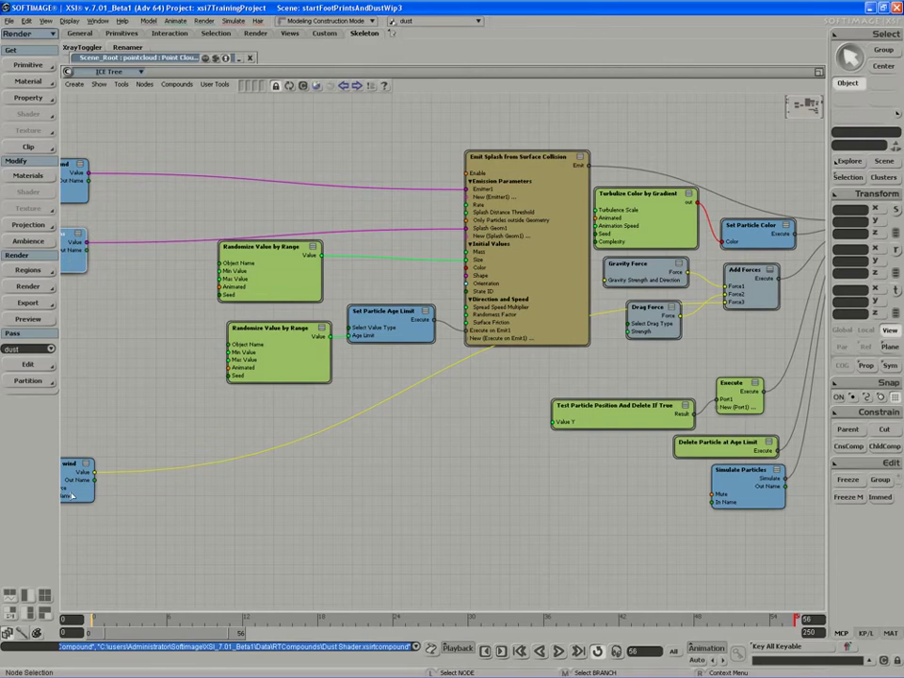
drag(73, 490, 61, 482)
middle_drag(224, 413, 213, 422)
Examine the nodes inside the Test Particle Position And Delete If True compound, then return to the main ICE tree.
key(z)
drag(562, 265, 496, 256)
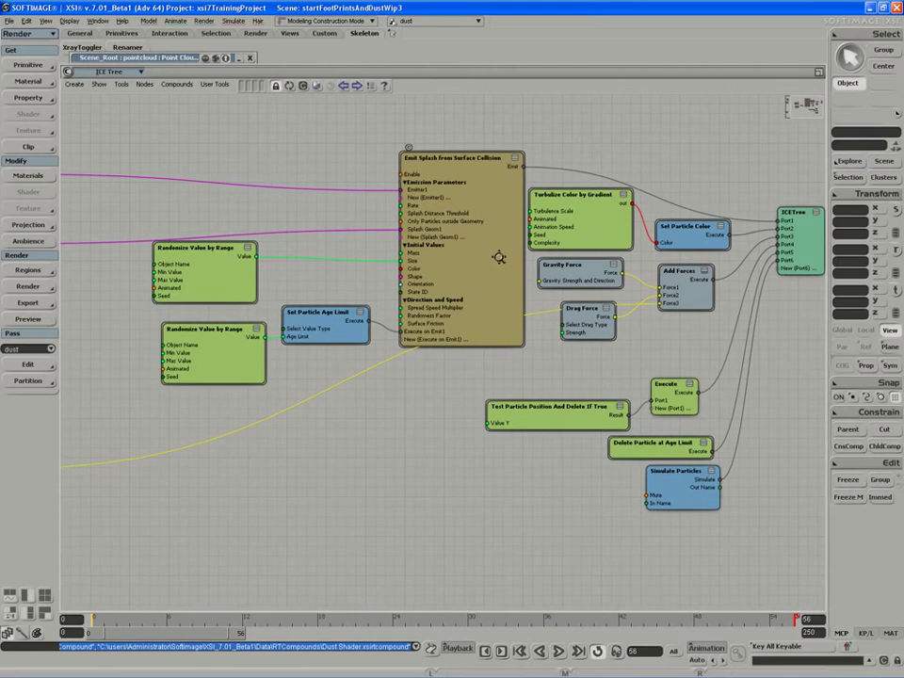
drag(557, 411, 524, 411)
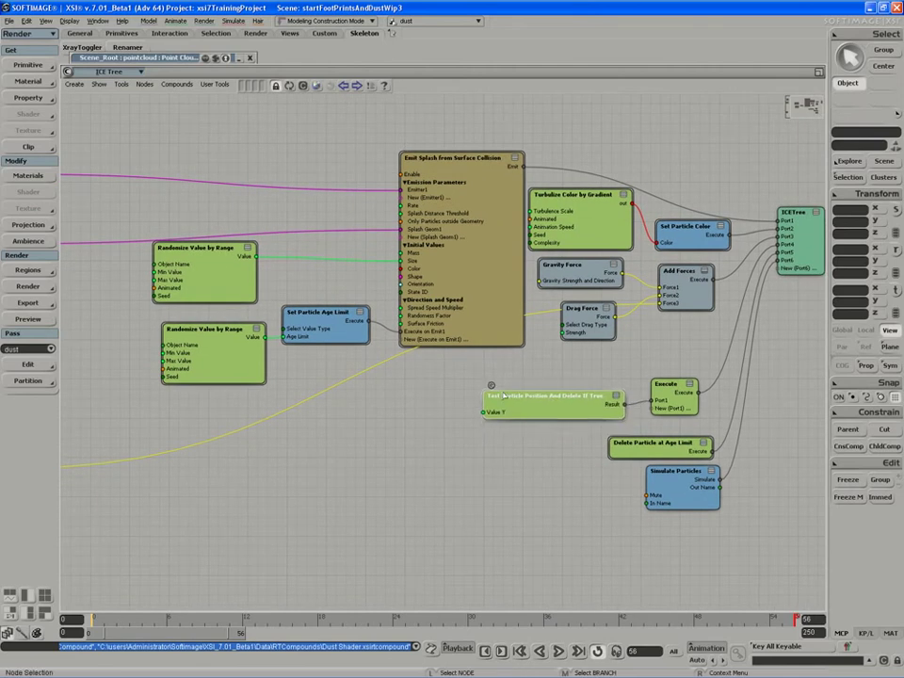
click(491, 386)
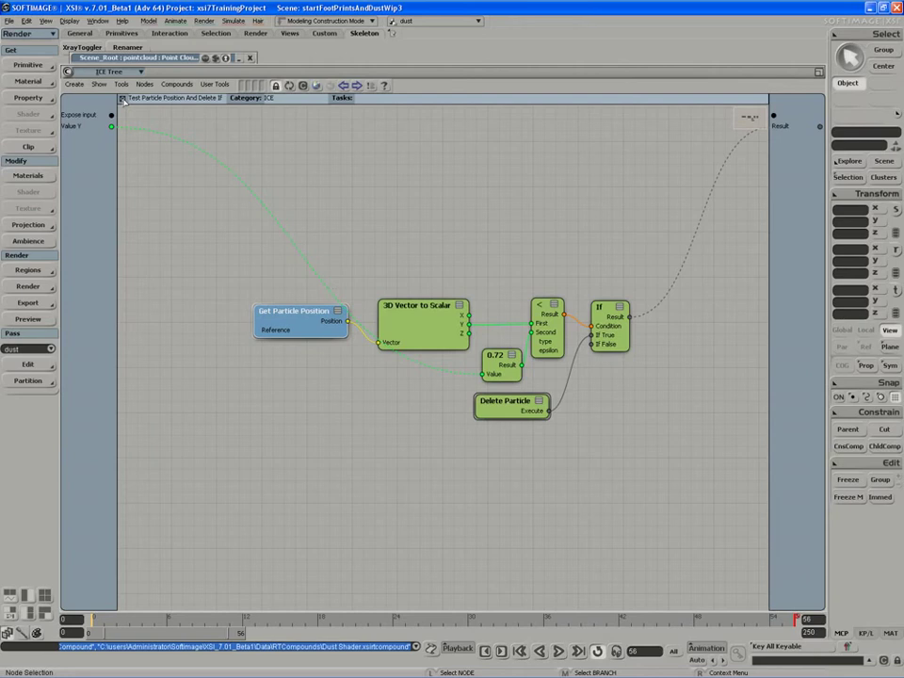
click(121, 97)
middle_drag(384, 406, 312, 389)
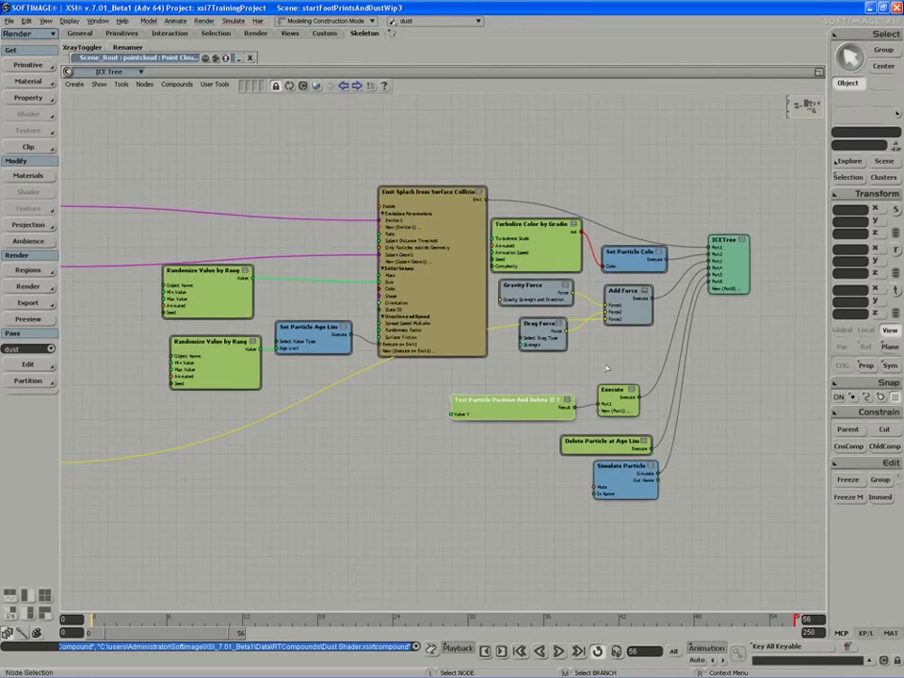
Reposition the ICETree, Execute and Test Particle Position And Delete If True nodes to clear space between them.
drag(730, 285, 756, 293)
middle_drag(749, 313, 639, 332)
scroll(635, 333, up, 2)
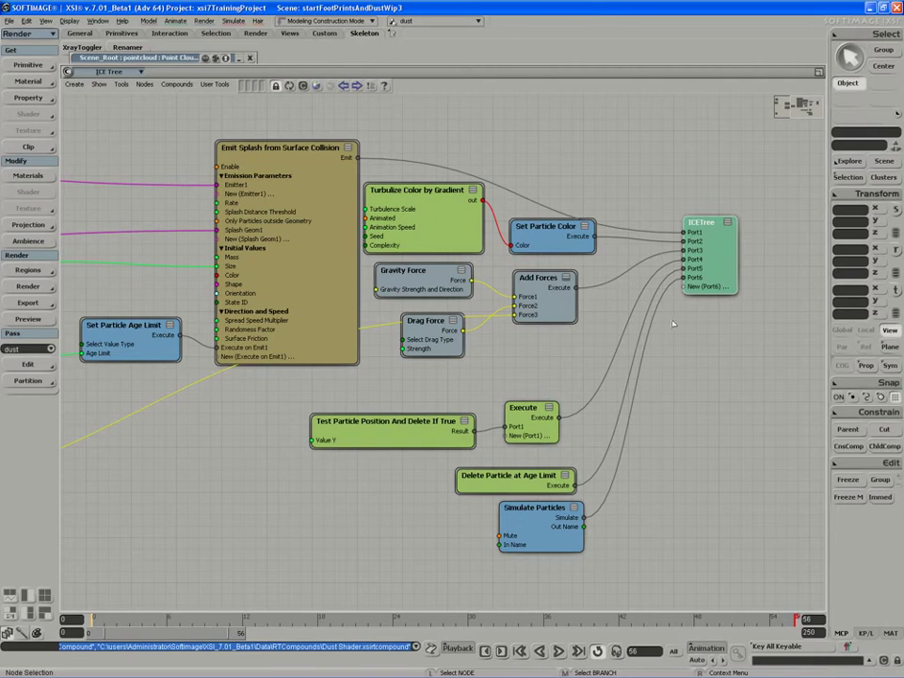
drag(432, 434, 420, 417)
drag(538, 422, 552, 388)
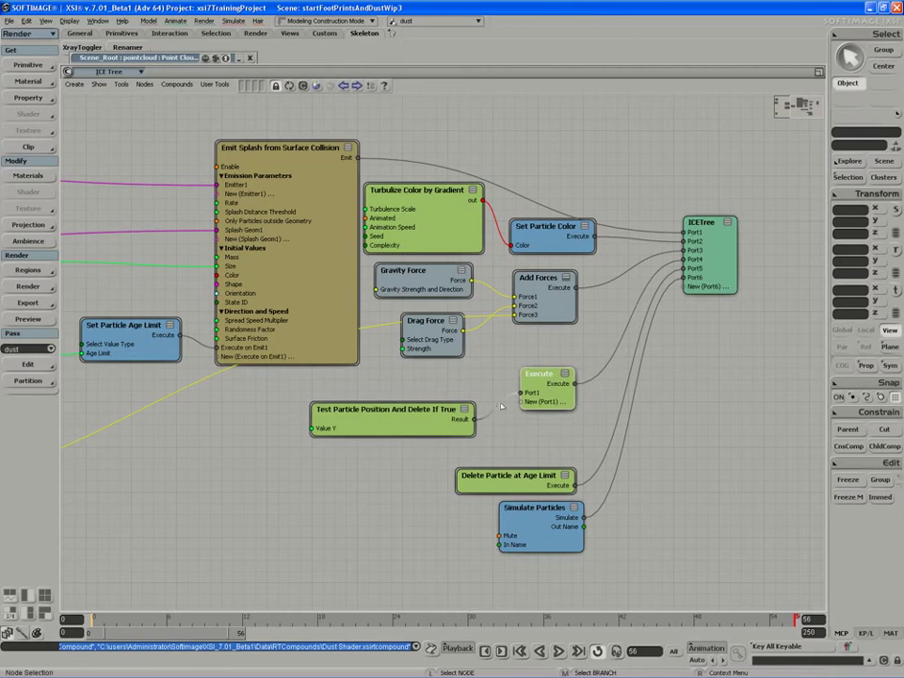
drag(439, 421, 425, 414)
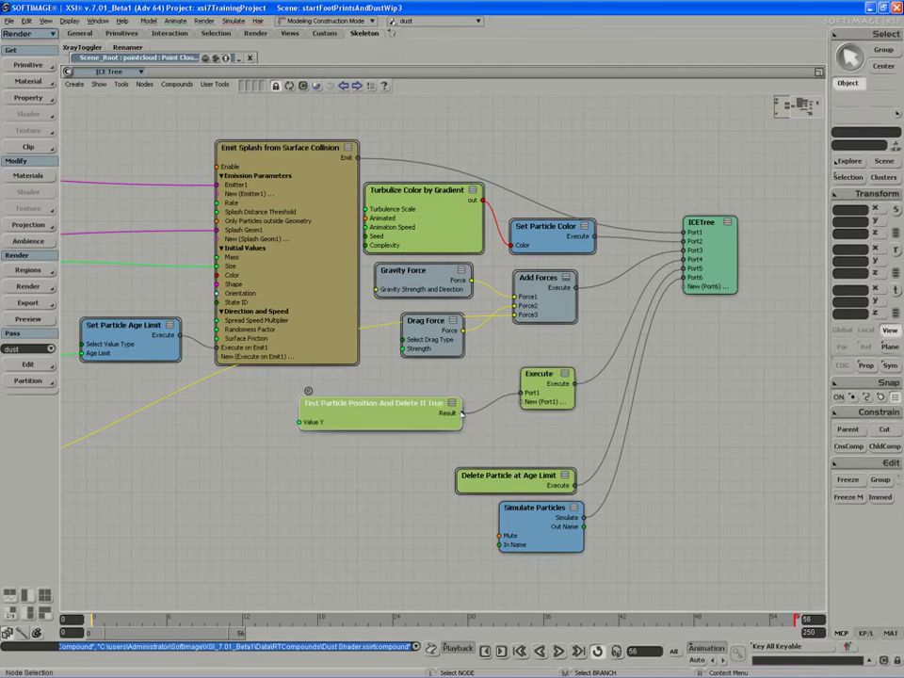
Delete the single-port Execute node and connect Test Particle Position And Delete If True's Result directly to ICETree Port4.
drag(542, 384, 549, 362)
click(541, 364)
key(Delete)
mouse_move(444, 415)
mouse_down()
mouse_move(653, 295)
mouse_move(693, 261)
mouse_move(444, 414)
mouse_move(460, 412)
mouse_up()
Space out the Delete Particle at Age Limit, Simulate Particles and ICETree nodes.
drag(488, 485, 462, 454)
drag(532, 507, 512, 502)
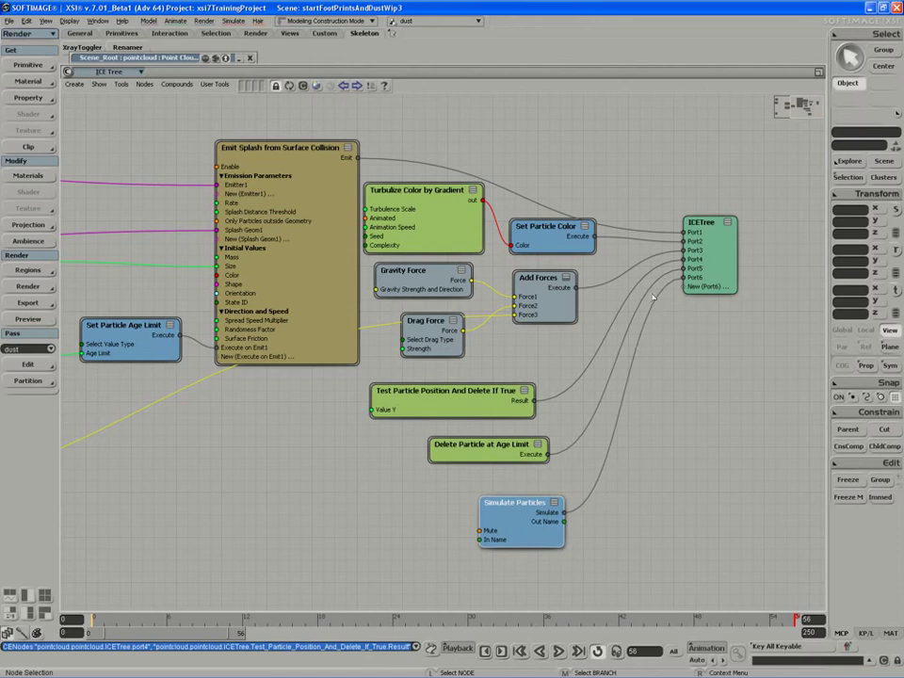
drag(706, 222, 729, 222)
Insert an Execute node ahead of the ICETree node and place it directly before ICETree.
right_click(737, 222)
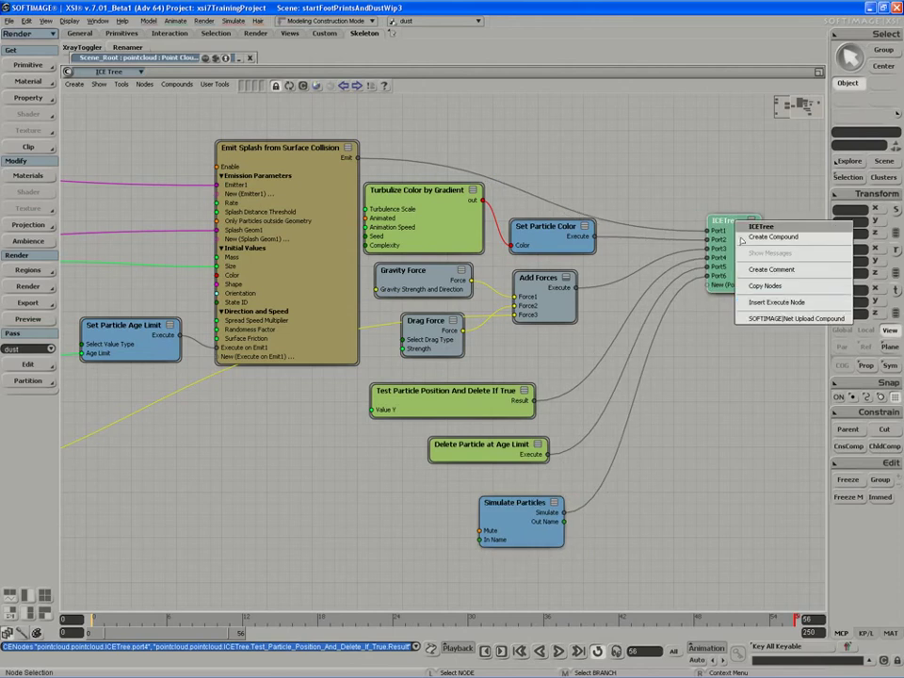
click(761, 303)
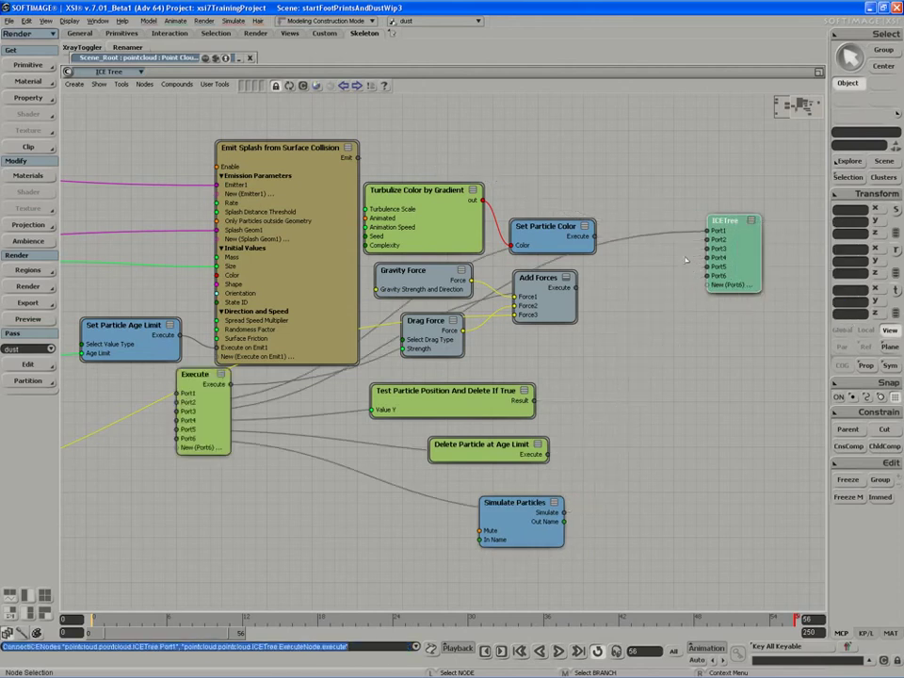
drag(213, 401, 679, 210)
Create a compound from all nodes except ICETree and the Get ground, Get footBottoms and Get wind nodes.
scroll(606, 292, down, 2)
drag(713, 144, 210, 511)
scroll(232, 503, down, 3)
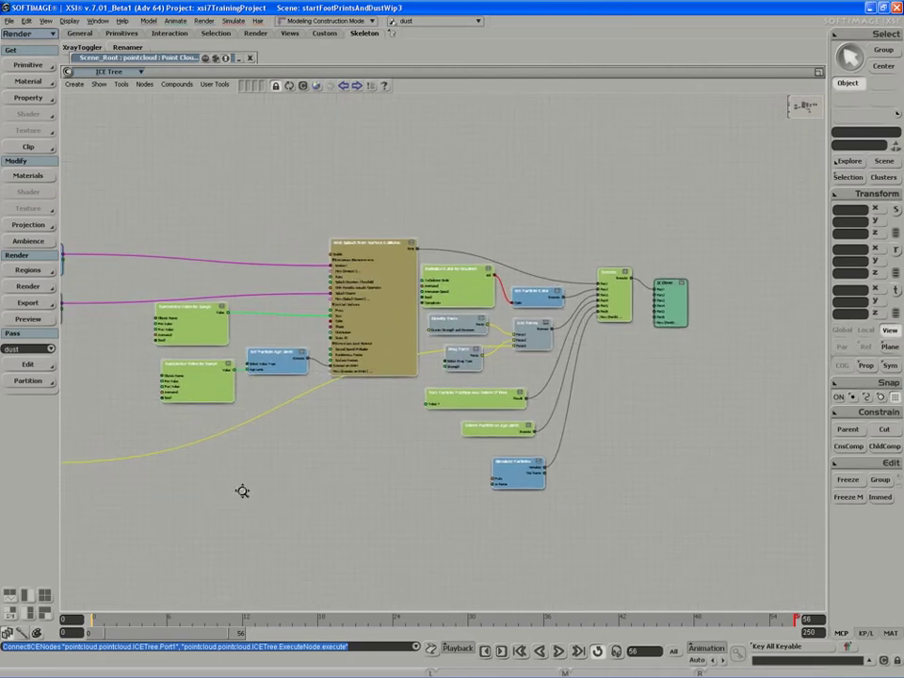
drag(264, 480, 401, 472)
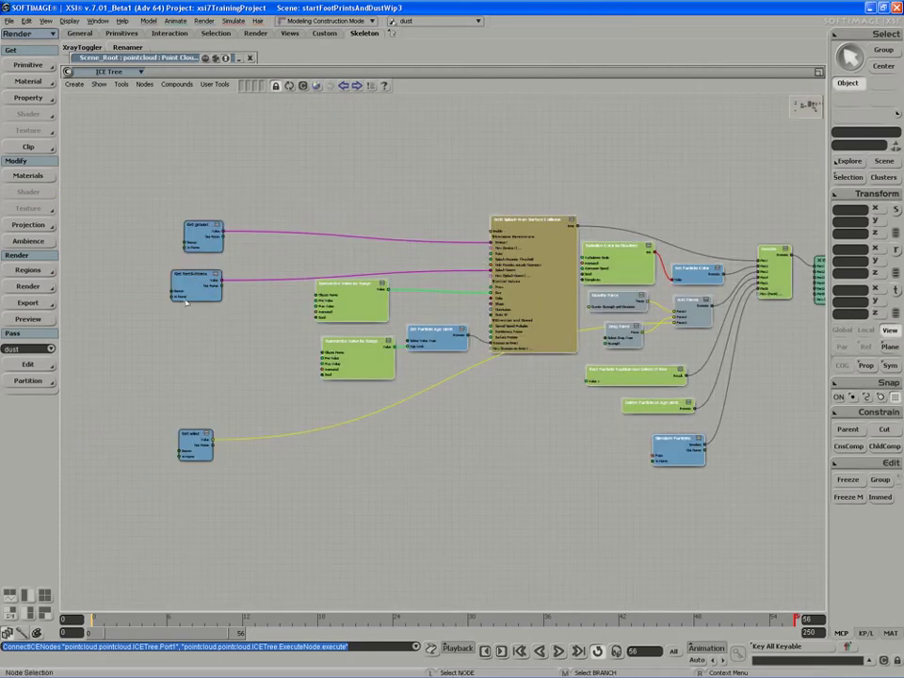
drag(328, 417, 206, 436)
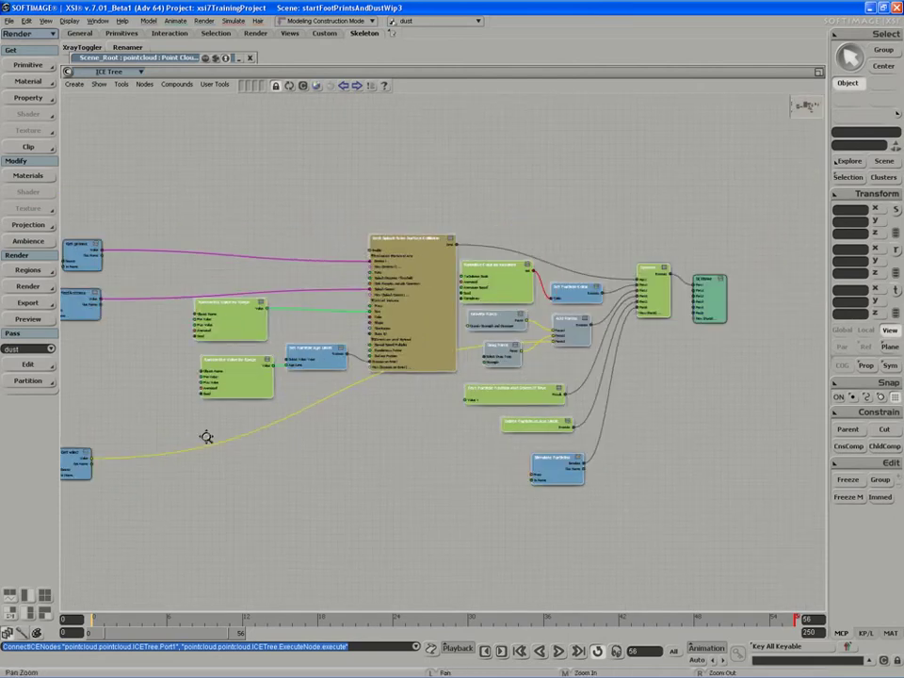
right_click(654, 270)
click(686, 282)
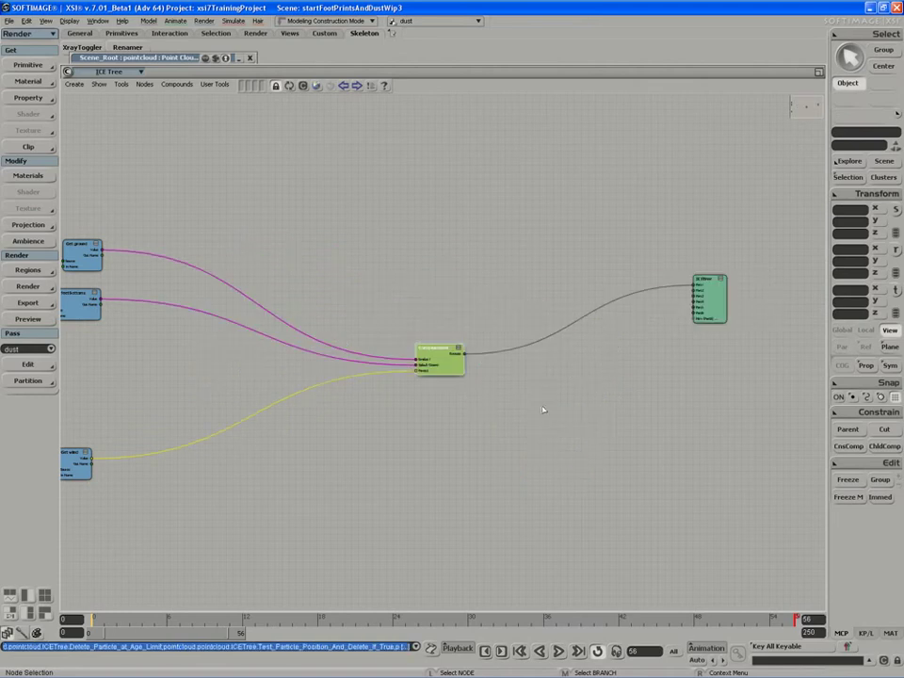
Reposition the new compound node, open it for editing and set its category to ICE.
scroll(502, 415, up, 3)
drag(502, 415, 349, 431)
drag(280, 391, 463, 335)
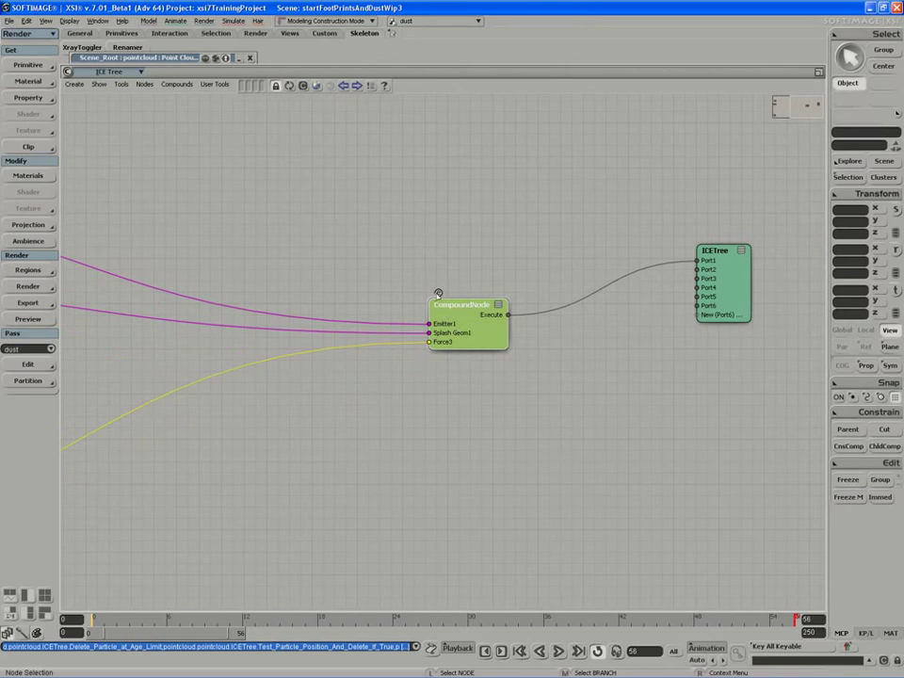
click(438, 294)
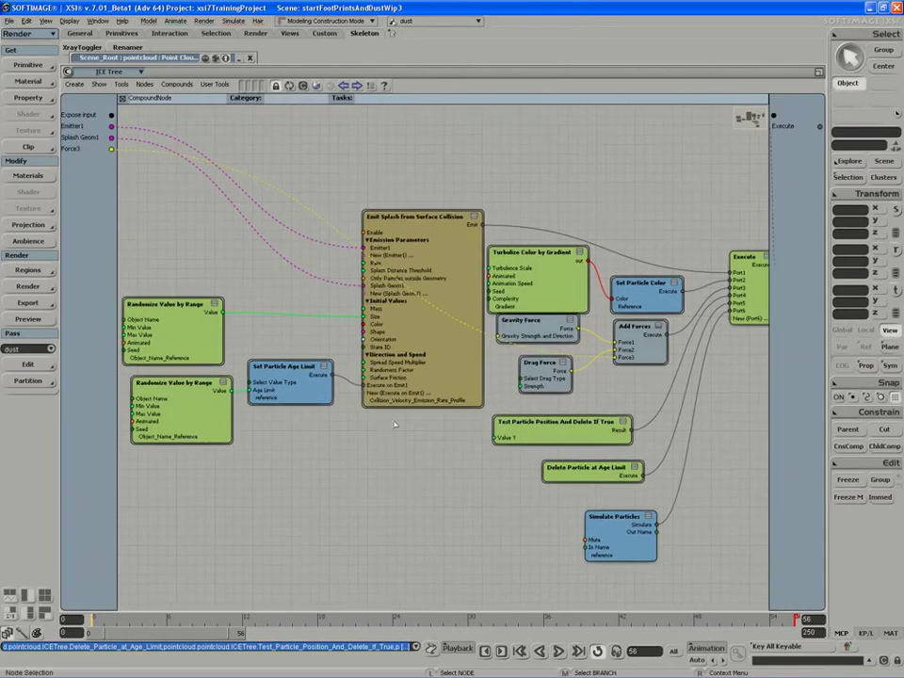
click(289, 100)
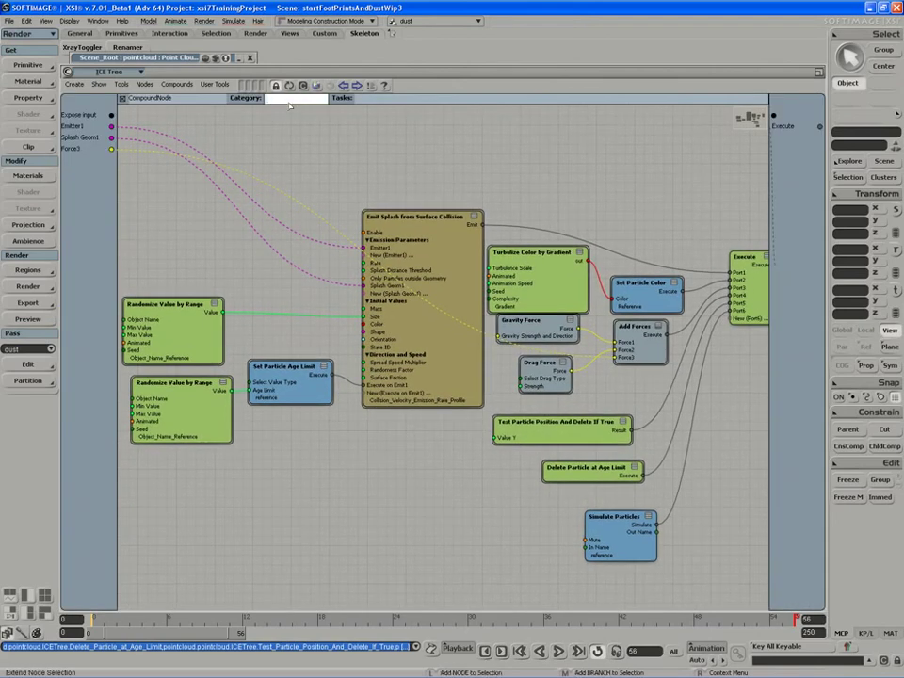
text(ICE)
key(Return)
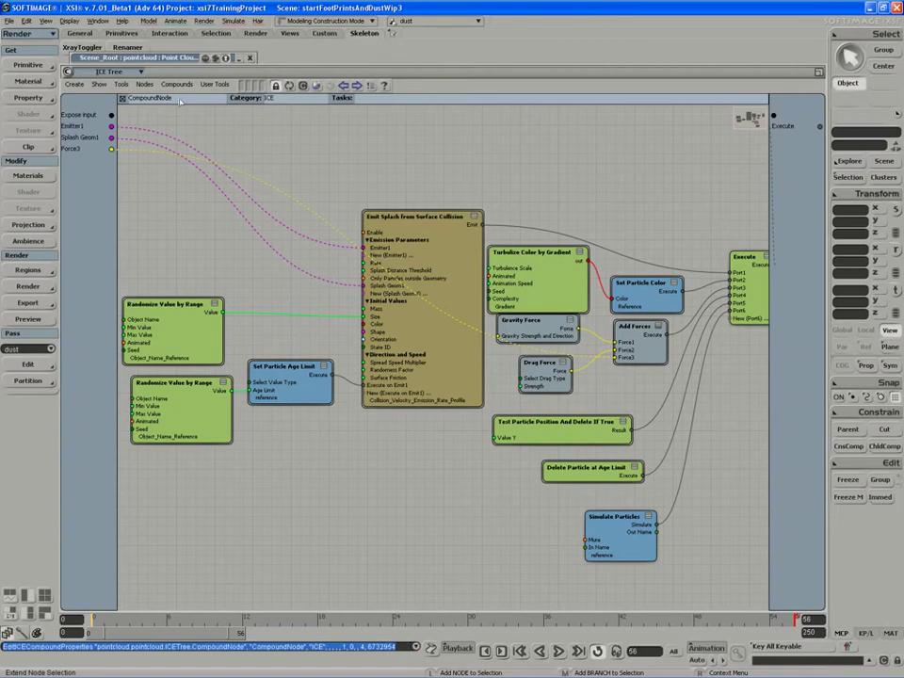
Rename the compound as Dust Effect.
click(181, 101)
text(d)
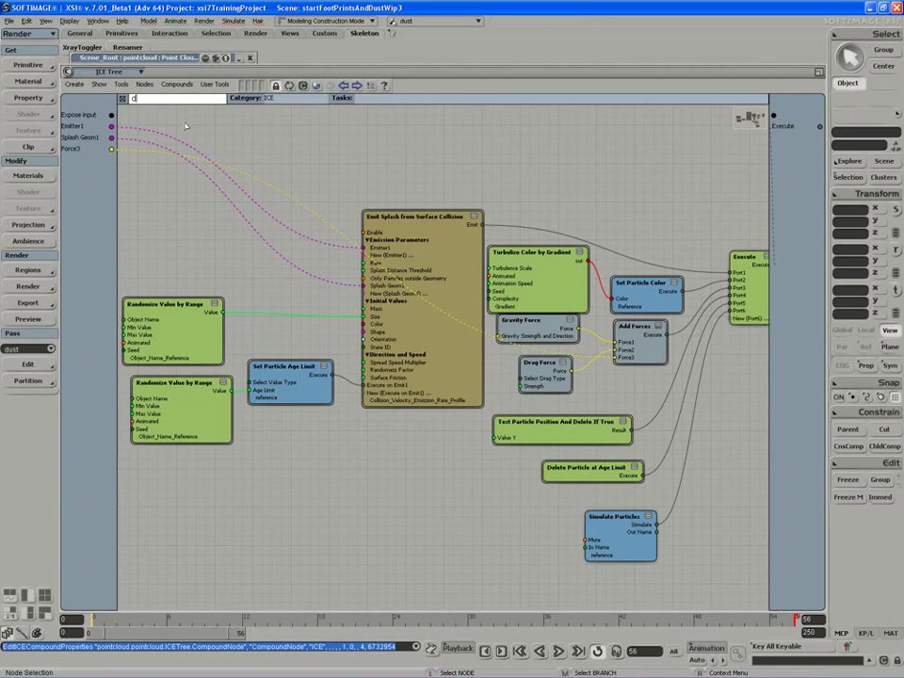
text(ust Effect)
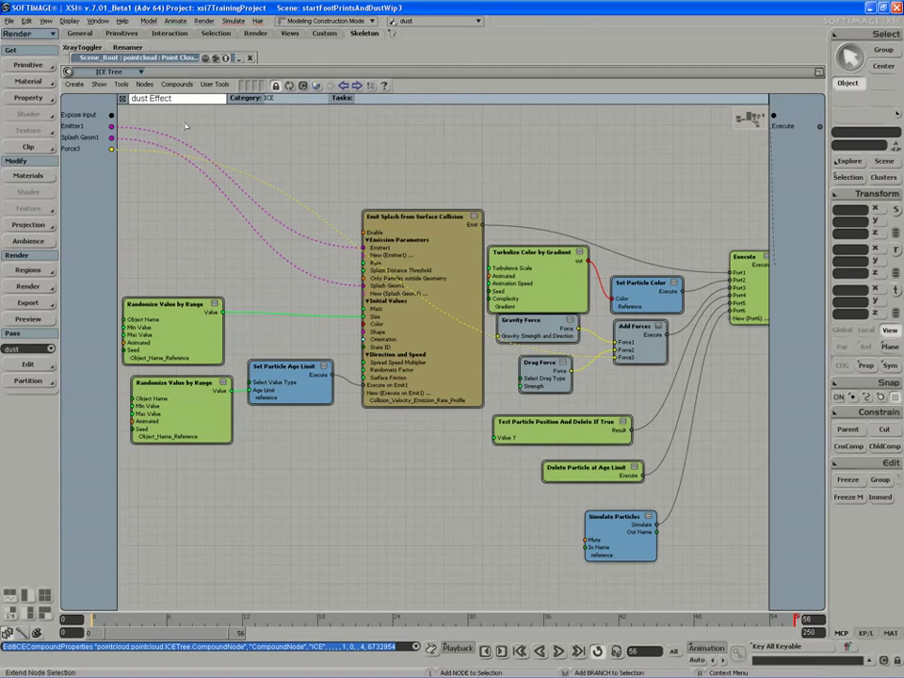
key(Delete)
text(D)
key(Return)
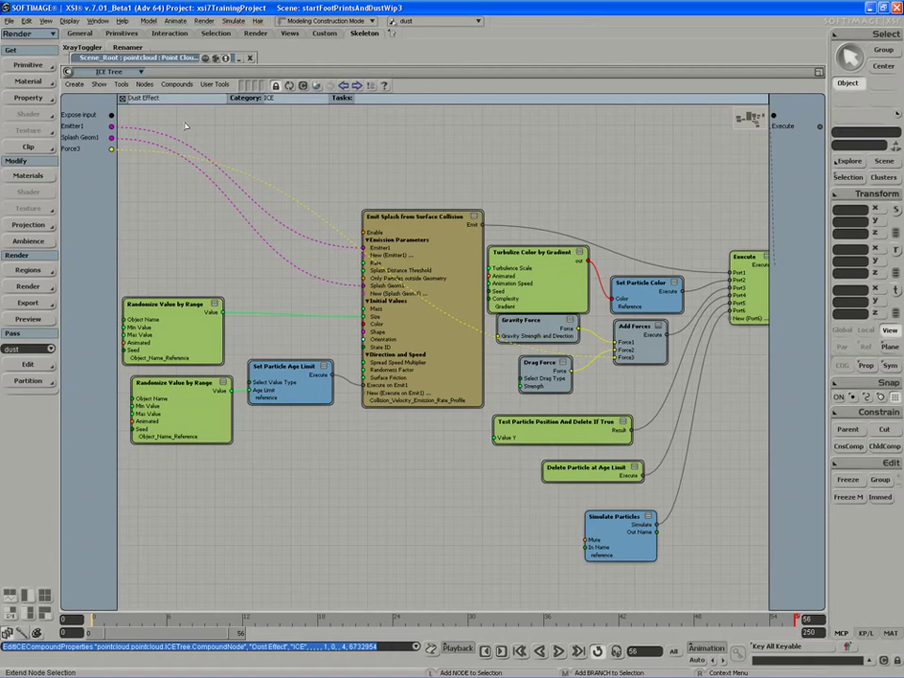
Expose Min Value and Max Value of the Randomize Value by Range node that drives the emitter's Size.
middle_drag(209, 202, 262, 228)
scroll(261, 231, up, 2)
middle_drag(212, 255, 309, 247)
drag(111, 115, 218, 313)
drag(111, 115, 215, 320)
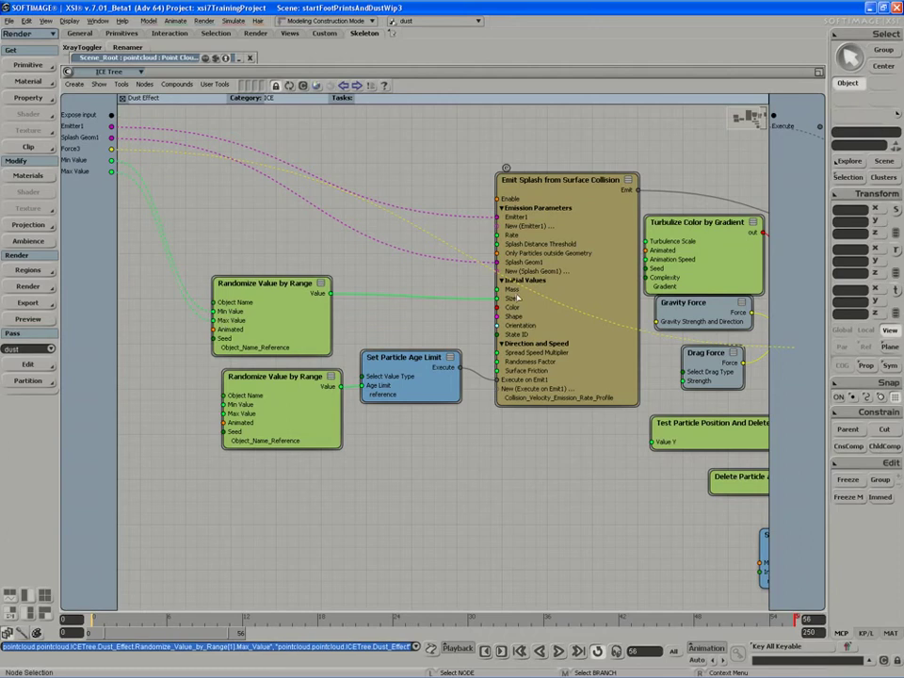
Rename the exposed Min Value input as Min Size.
double_click(82, 161)
key(Right)
key(BackSpace)
key(BackSpace)
key(BackSpace)
key(BackSpace)
key(BackSpace)
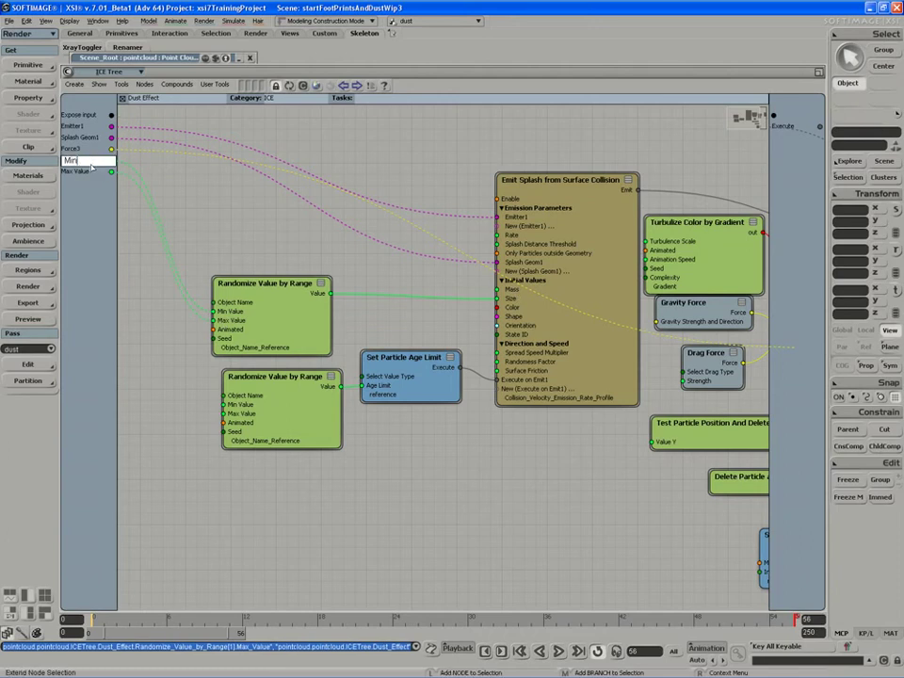
text(Size)
key(Return)
Rename the exposed Max Value input as Max Size.
double_click(79, 171)
key(End)
key(BackSpace)
key(BackSpace)
key(BackSpace)
key(BackSpace)
key(BackSpace)
text(Size)
key(Return)
Expose Min Value and Max Value of the Randomize Value by Range node feeding Set Particle Age Limit.
drag(244, 340, 239, 319)
drag(275, 389, 260, 395)
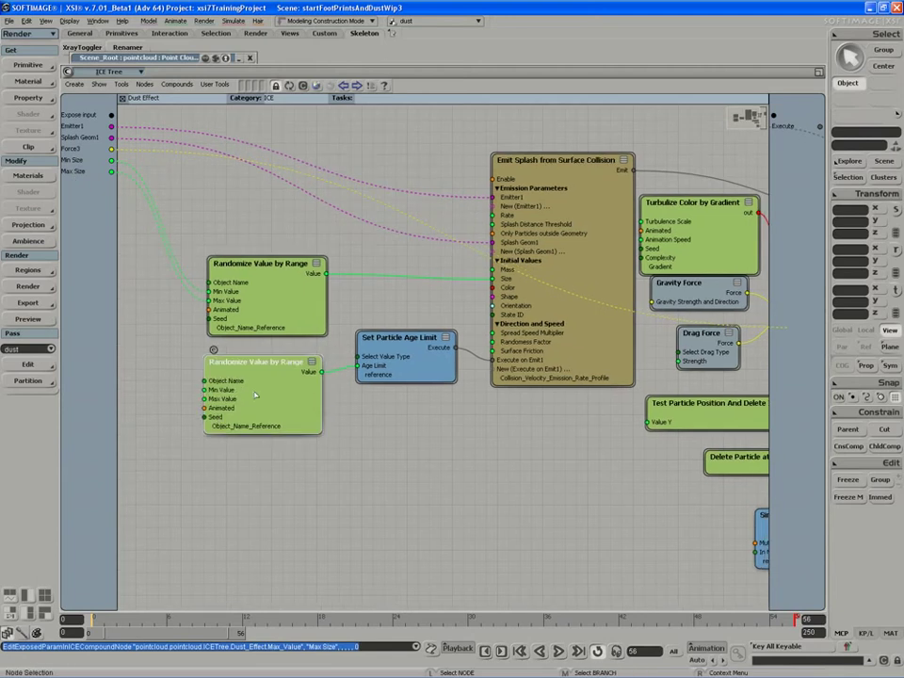
mouse_move(204, 390)
mouse_down()
mouse_move(110, 116)
mouse_move(201, 409)
mouse_move(204, 399)
mouse_up()
Rename the newly exposed Min Value input as Min Age.
double_click(78, 185)
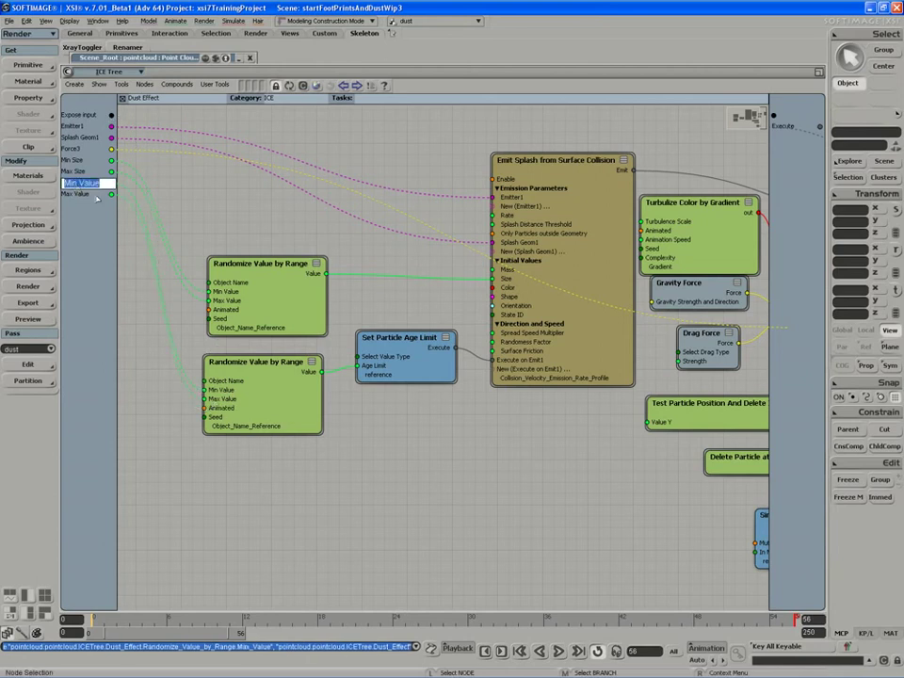
key(End)
key(BackSpace)
key(BackSpace)
key(BackSpace)
key(BackSpace)
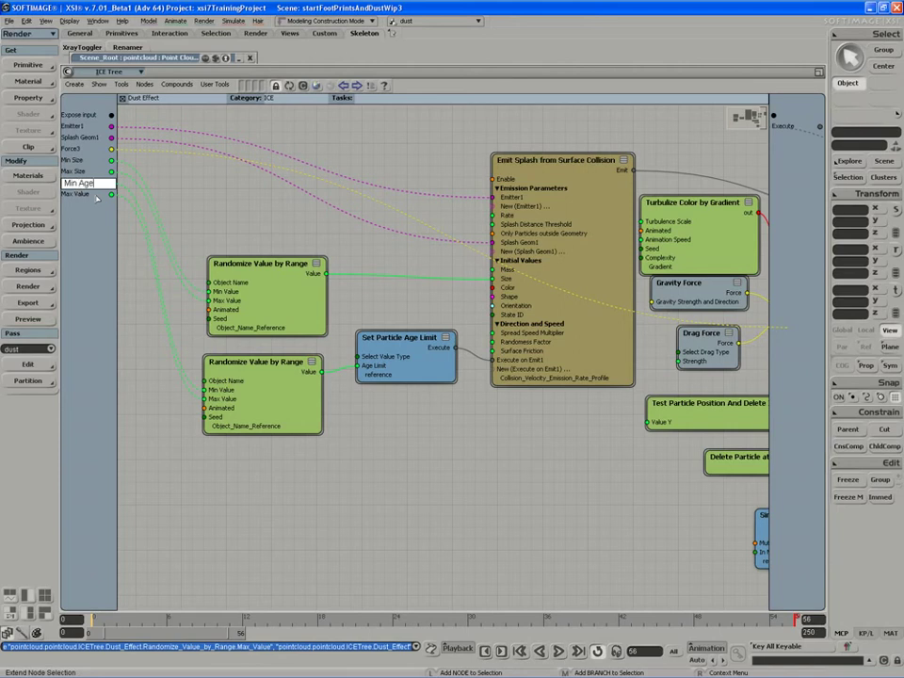
key(BackSpace)
text(Age)
key(Return)
Rename the newly exposed Max Value input as Max Age.
double_click(82, 194)
drag(82, 194, 115, 200)
text(Age)
key(Return)
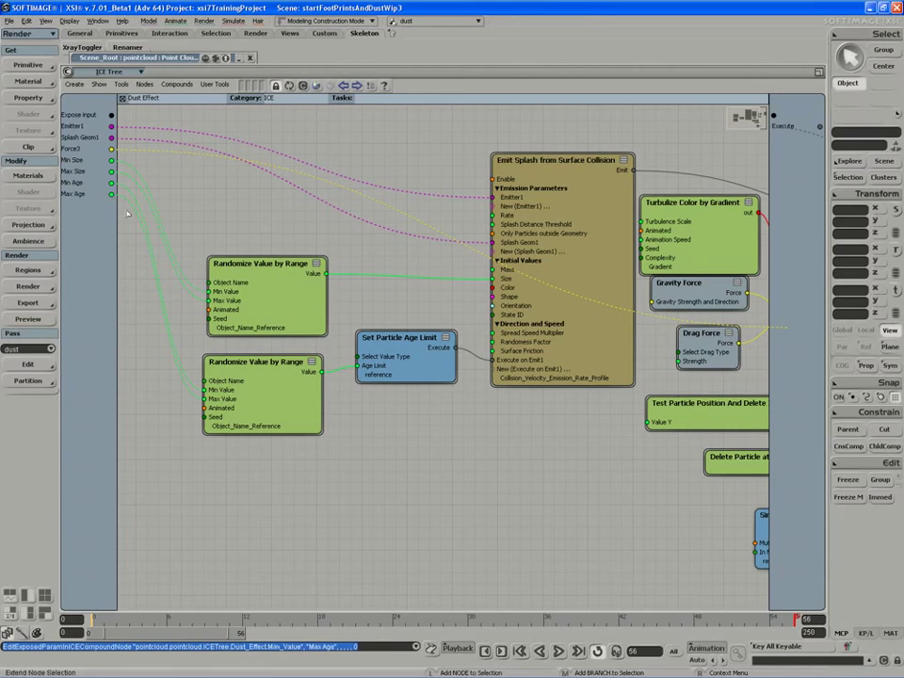
Expose Rate, Splash Distance Threshold and Only Particles outside Geometry of the Emit Splash from Surface Collision node as compound inputs.
middle_drag(344, 305, 244, 330)
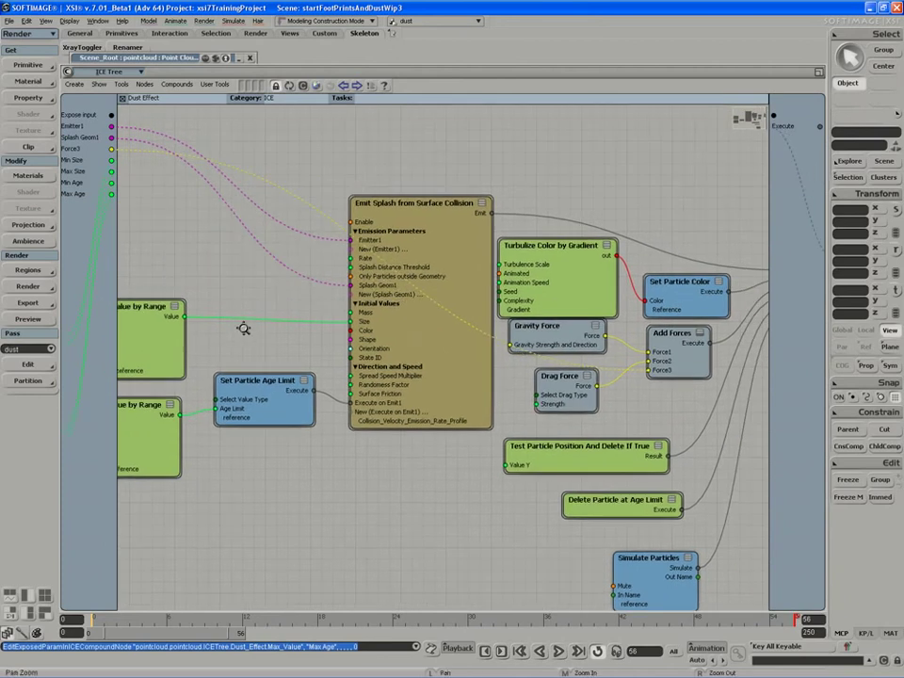
drag(420, 270, 400, 267)
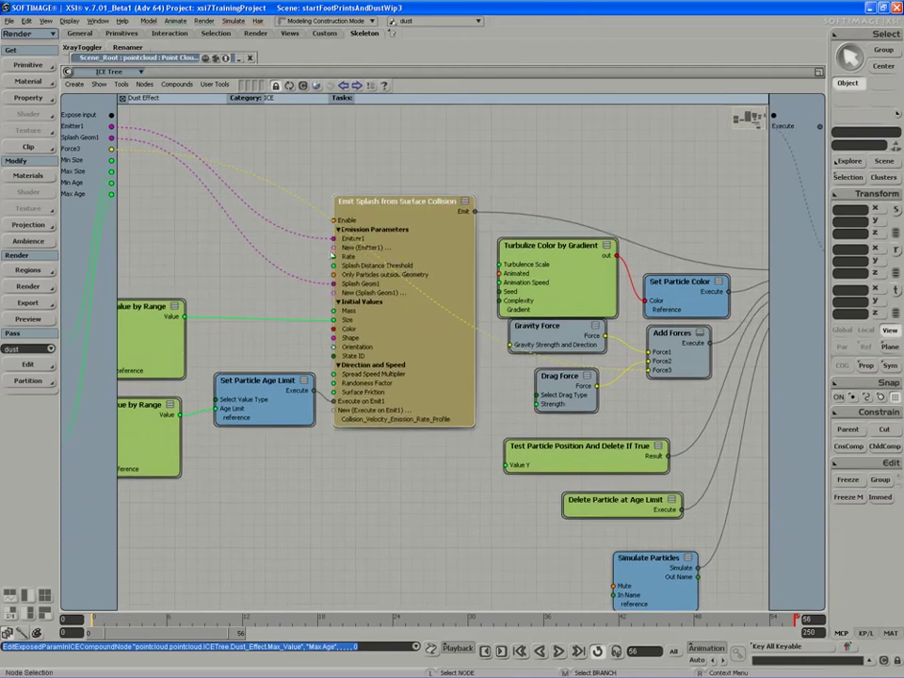
drag(111, 115, 333, 256)
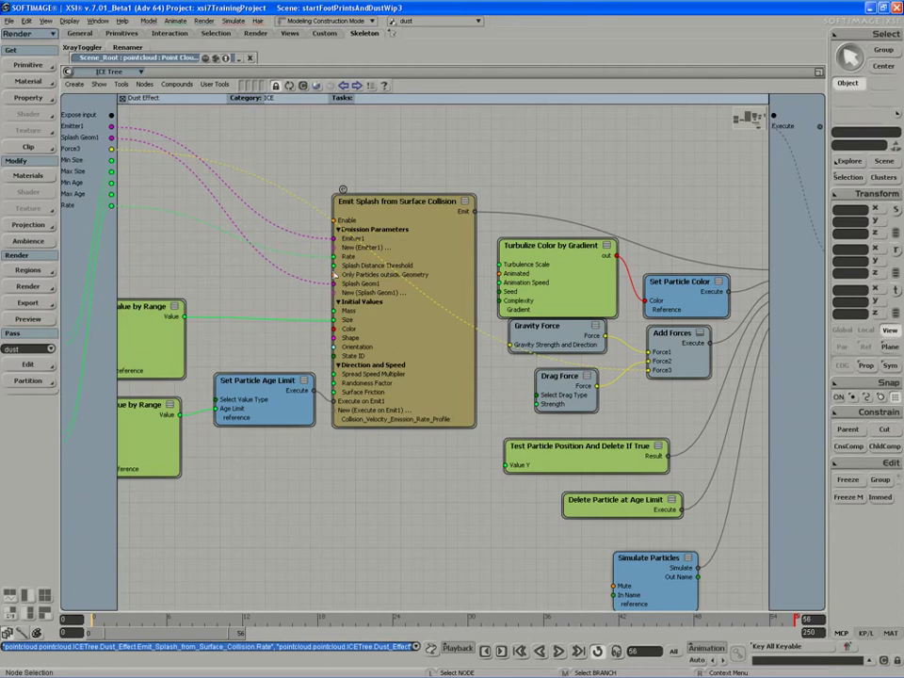
drag(111, 115, 333, 265)
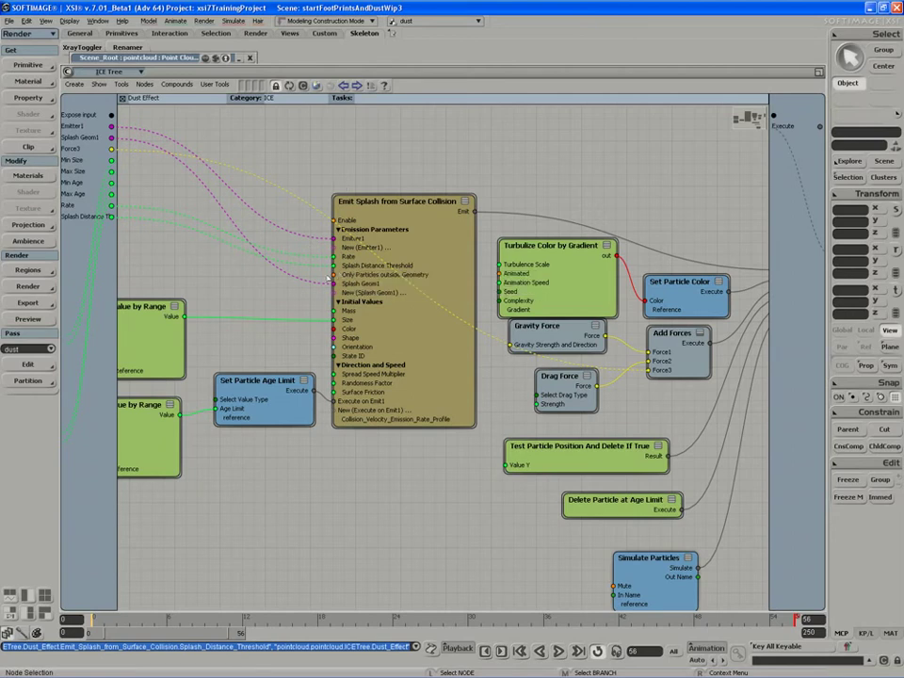
drag(111, 115, 333, 275)
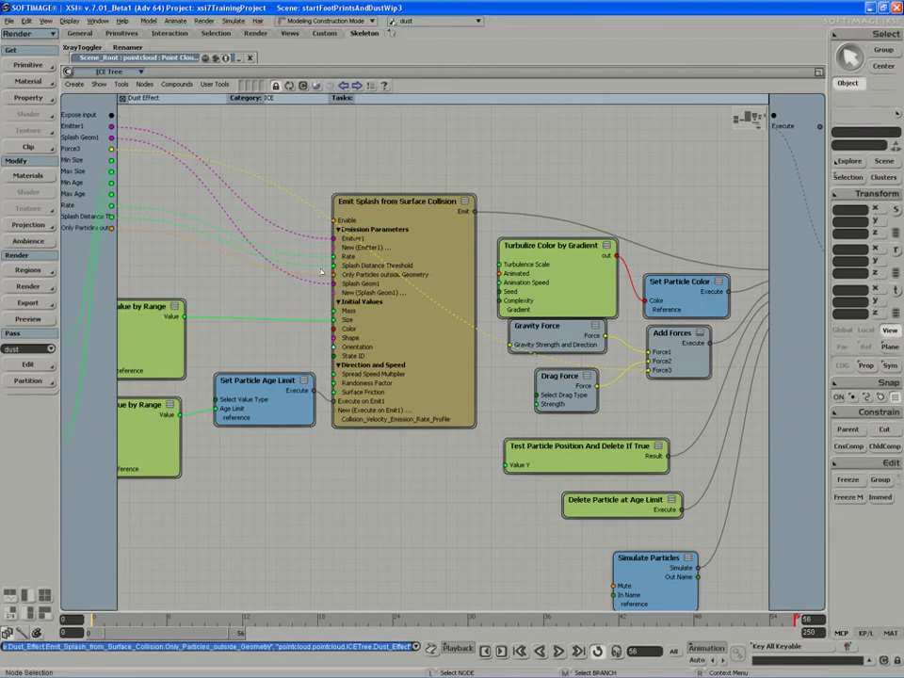
Expose Shape, Spread Speed Multiplier, Randomness Factor and Surface Friction of the Emit Splash from Surface Collision node.
key(z)
drag(361, 355, 359, 331)
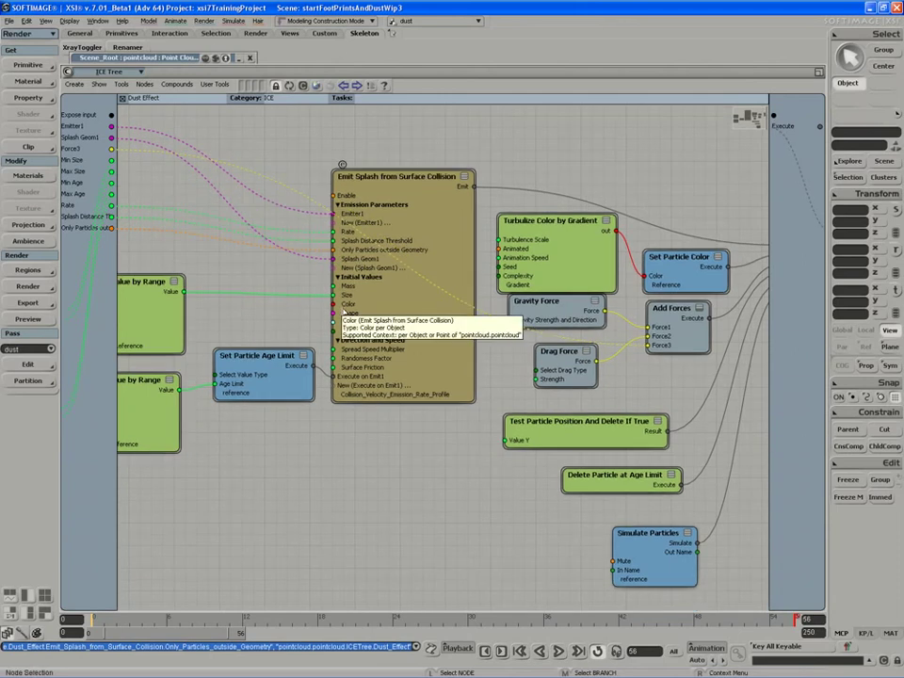
drag(333, 312, 112, 115)
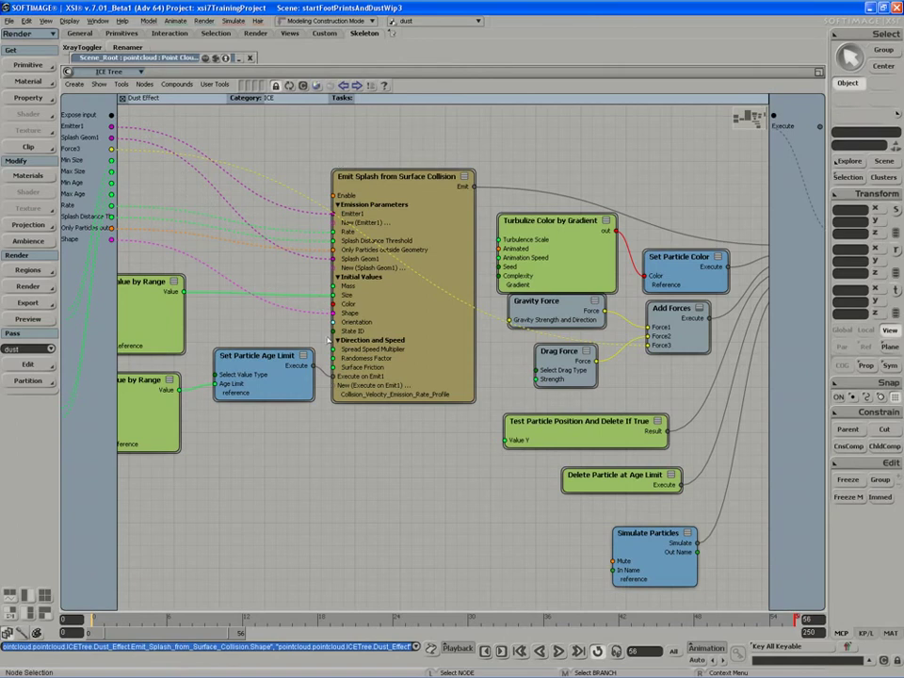
drag(112, 116, 345, 351)
drag(112, 115, 345, 359)
drag(258, 356, 248, 388)
drag(112, 115, 337, 368)
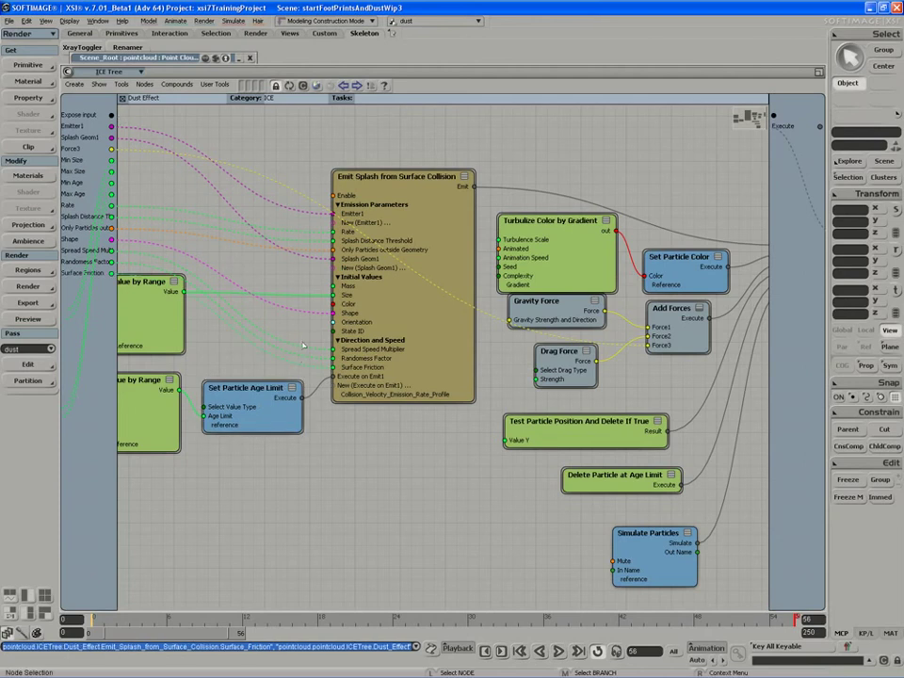
Expose Gradient, Turbulence Scale, Animation Speed, Animated and Complexity of the Turbulize Color by Gradient node.
key(z)
drag(367, 331, 292, 348)
drag(379, 234, 376, 226)
drag(112, 115, 370, 296)
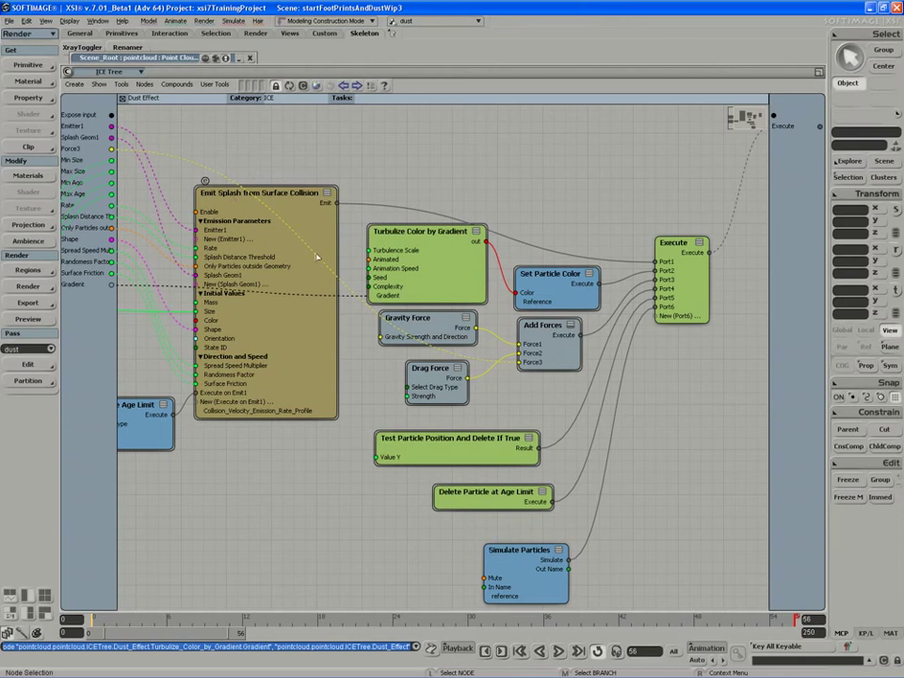
drag(111, 115, 381, 250)
drag(113, 113, 379, 269)
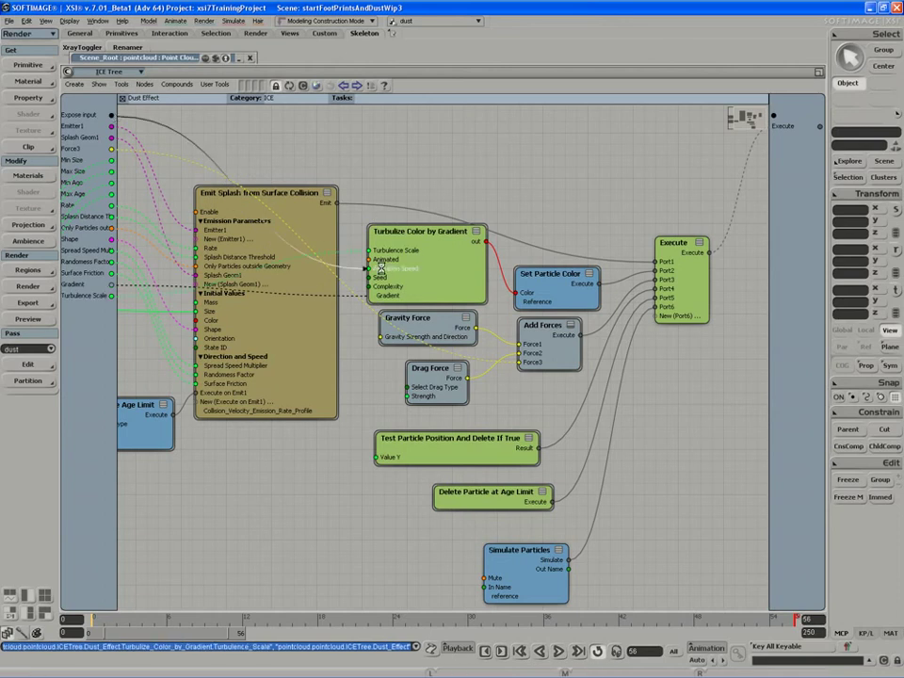
drag(111, 116, 370, 260)
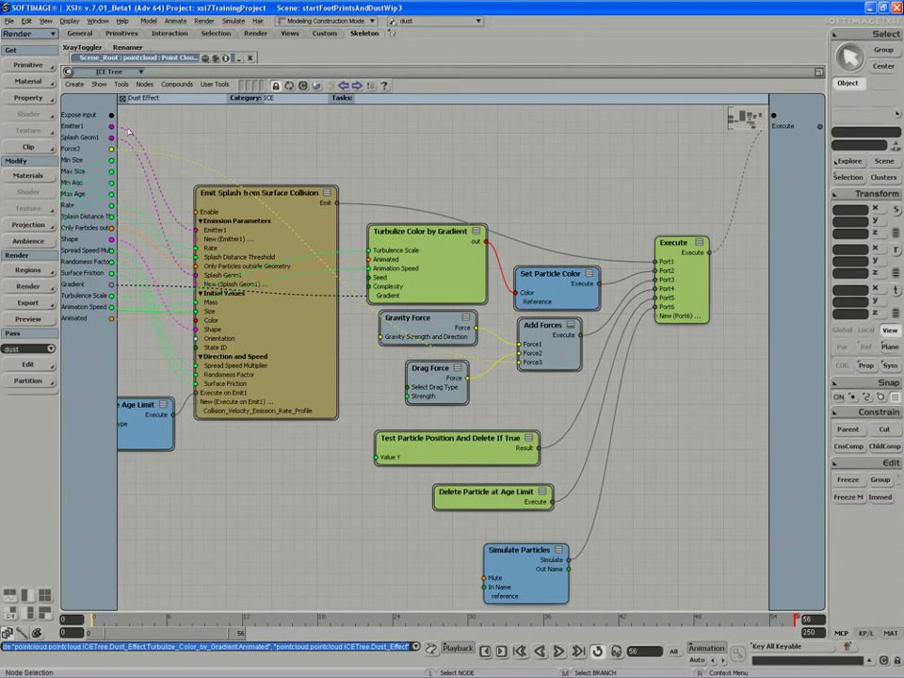
drag(111, 116, 373, 286)
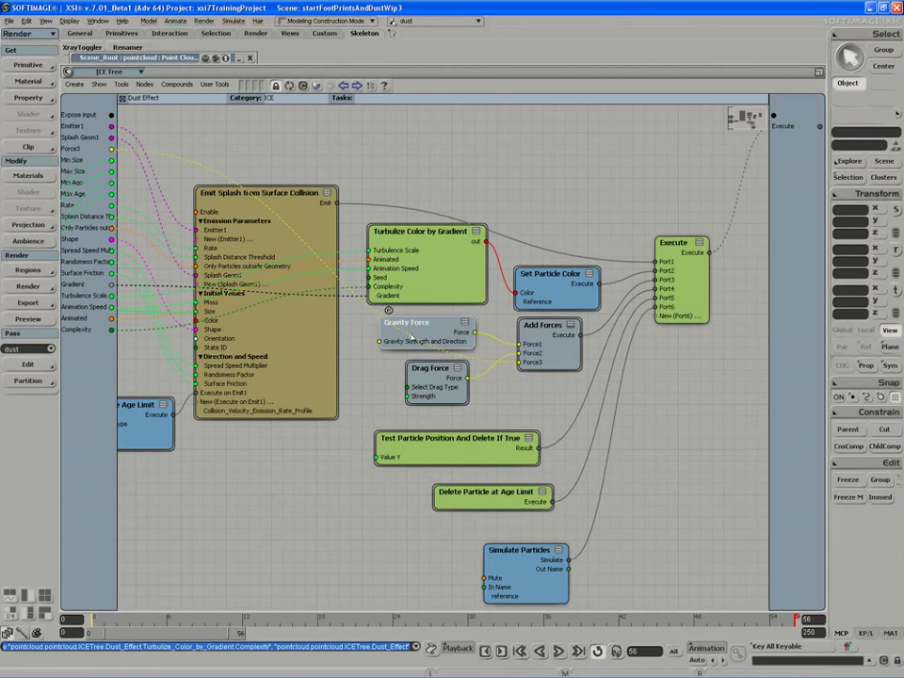
Expose Gravity Strength and Direction of the Gravity Force node and Strength of the Drag Force node.
drag(428, 368, 417, 340)
middle_drag(551, 352, 545, 356)
drag(111, 114, 404, 351)
drag(111, 114, 391, 403)
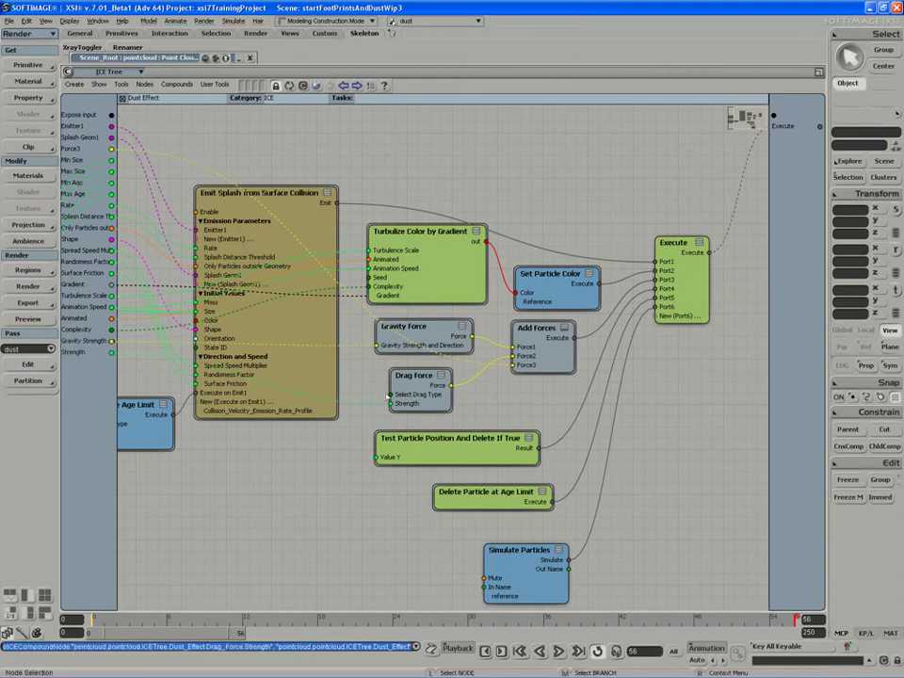
Rename the exposed Strength input of the Drag Force node as Drag Strength.
double_click(76, 351)
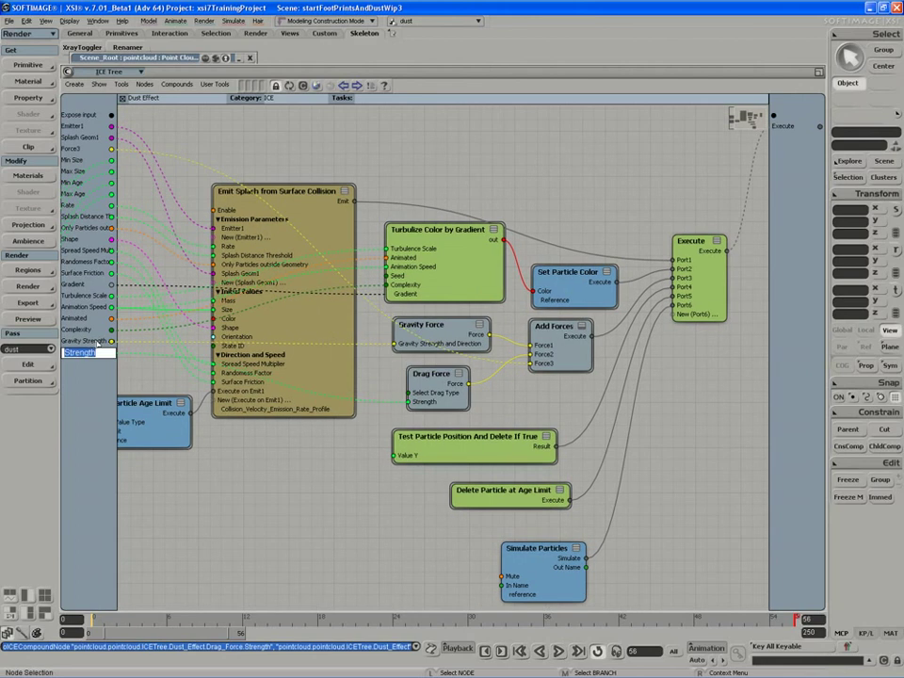
text(Drag)
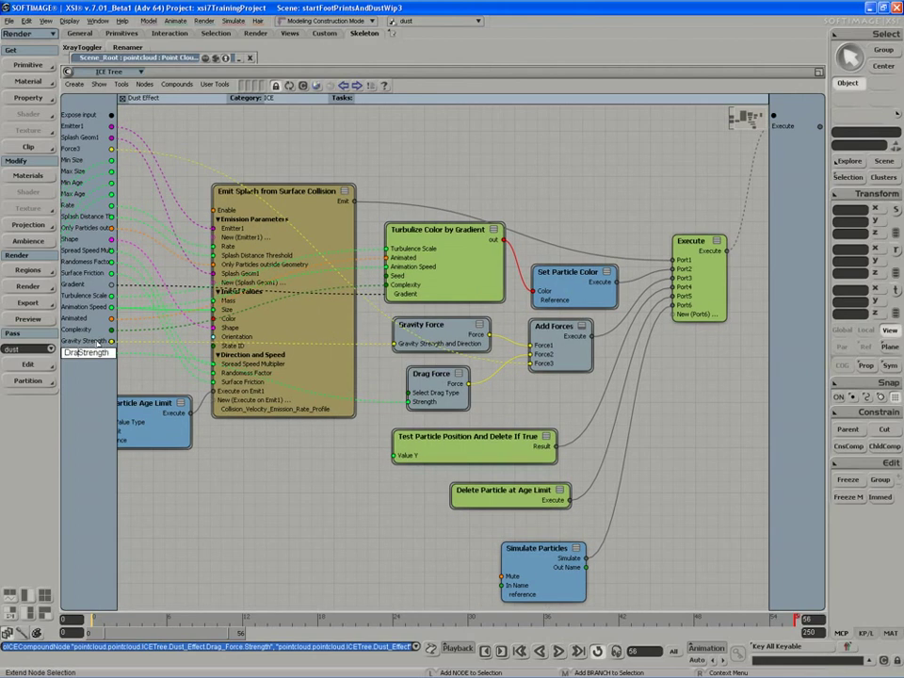
key(Return)
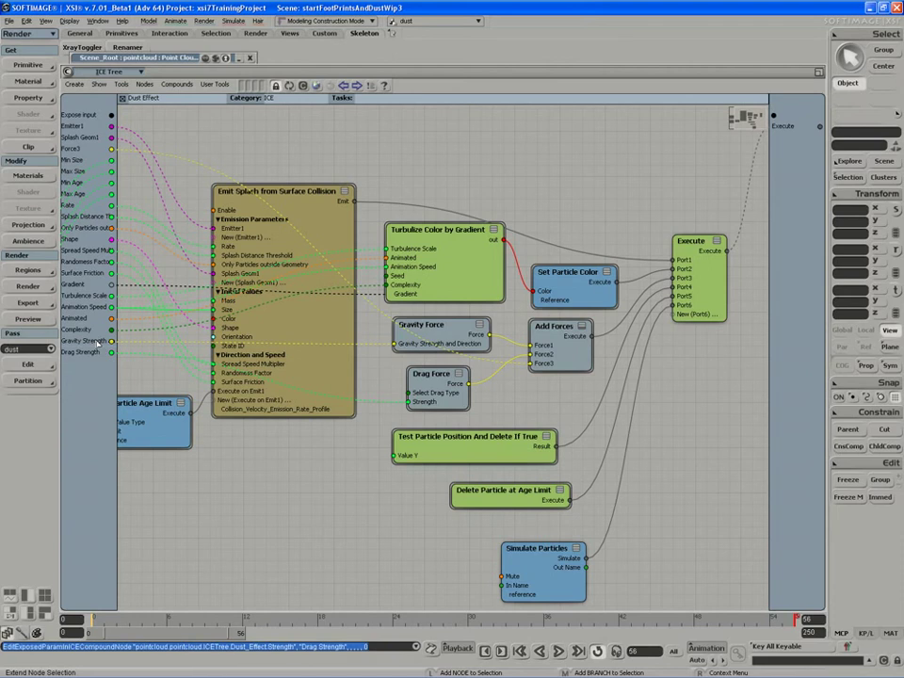
Expose Value Y of the Test Particle Position And Delete If True node as a compound input.
mouse_move(186, 360)
mouse_down()
mouse_move(196, 355)
mouse_move(179, 351)
mouse_up()
drag(468, 441, 459, 441)
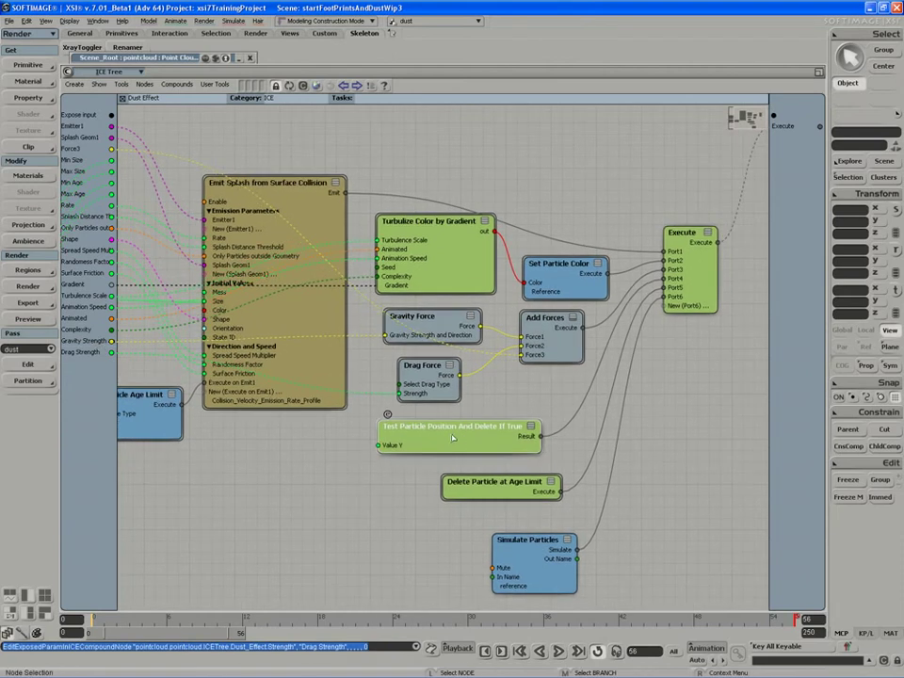
drag(111, 115, 439, 440)
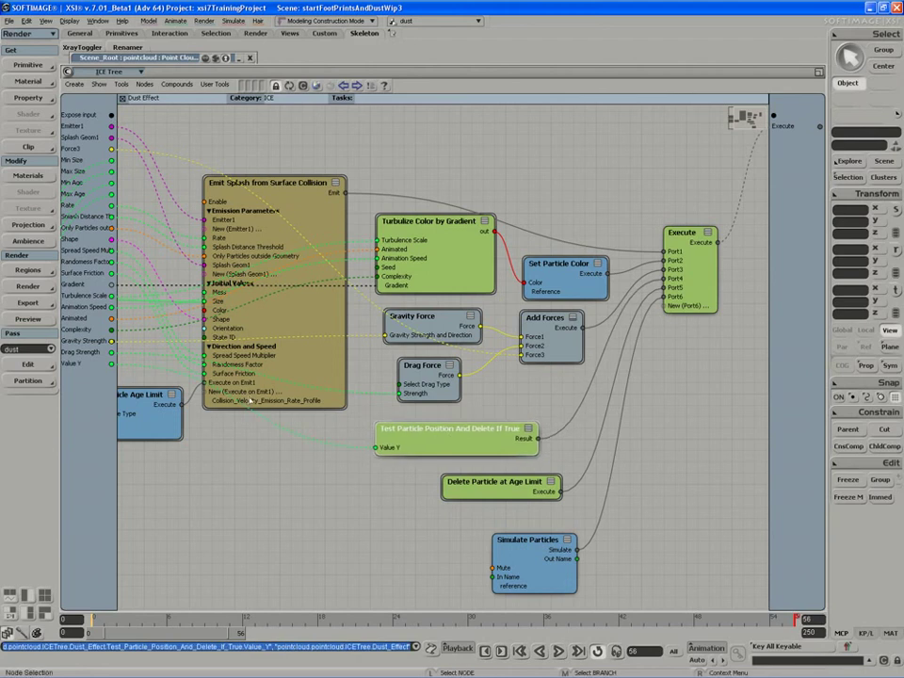
Rename the exposed Value Y input as Delete Particles Below This Value Y.
double_click(70, 365)
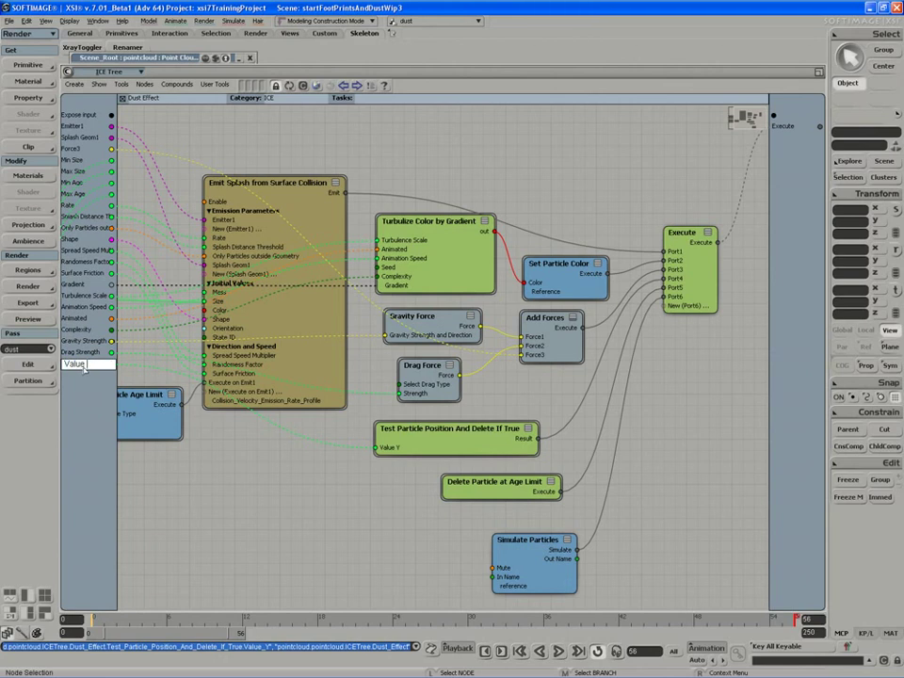
key(BackSpace)
key(BackSpace)
key(BackSpace)
key(BackSpace)
key(BackSpace)
text(Delete)
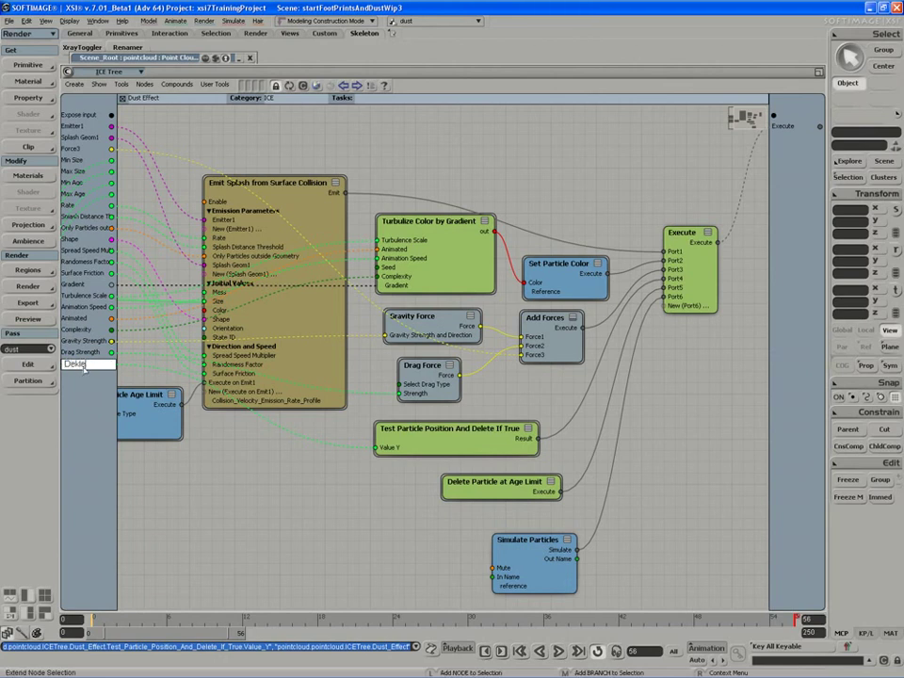
text( Pa)
text(rti)
text(cles Below)
text( This Value)
key(Return)
double_click(84, 367)
key(Return)
Close the Dust Effect compound's internal graph and return to the main ICE tree.
drag(346, 445, 406, 430)
right_click(330, 420)
drag(329, 419, 386, 419)
right_click(378, 420)
click(122, 98)
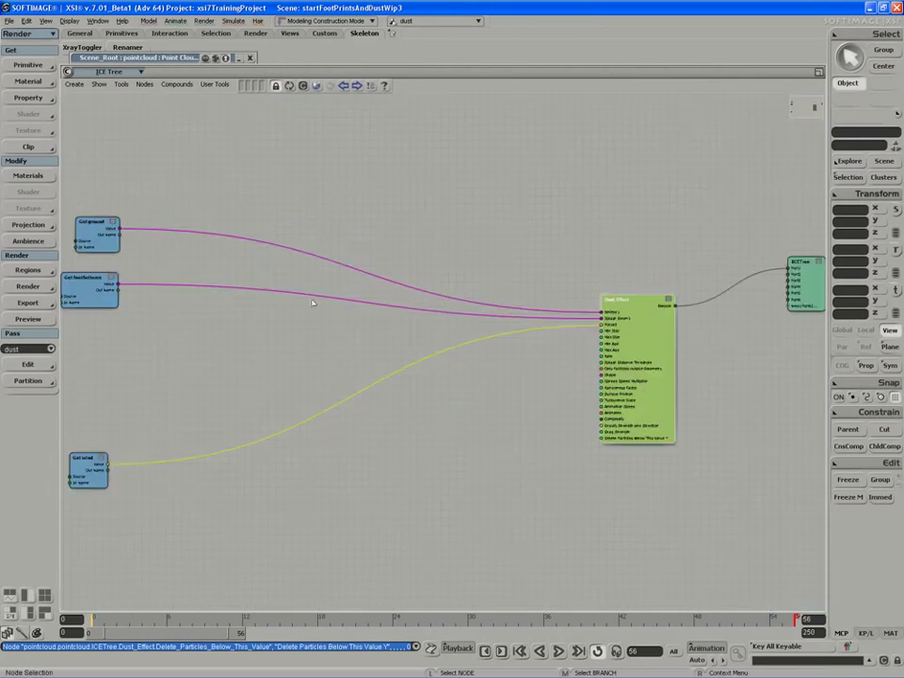
Export the Dust Effect compound to the user Compounds folder under the file name Dust Effect.
key(s)
drag(274, 371, 147, 388)
middle_click(432, 349)
drag(575, 383, 567, 379)
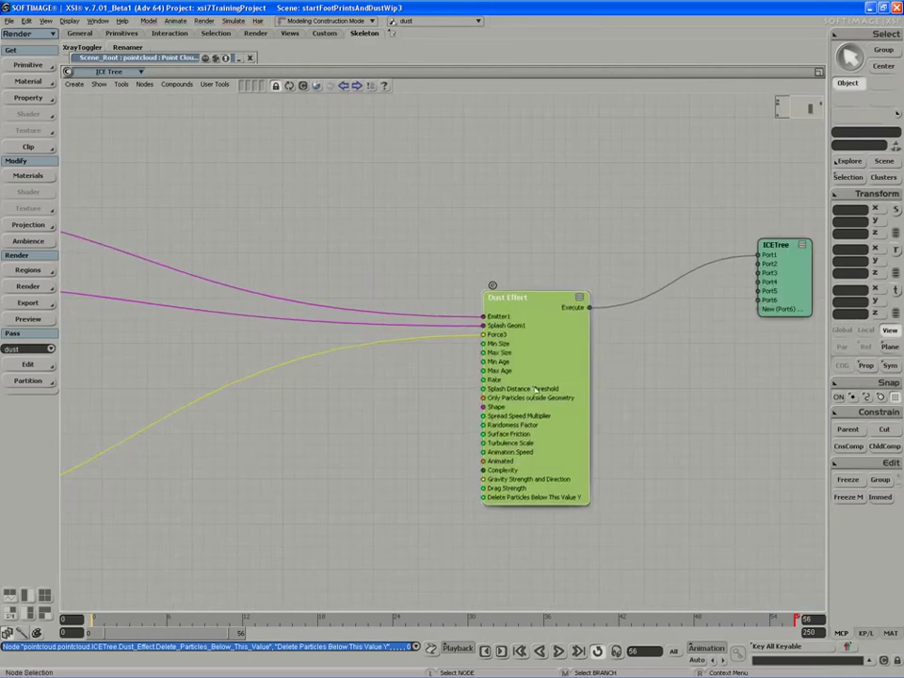
right_click(509, 300)
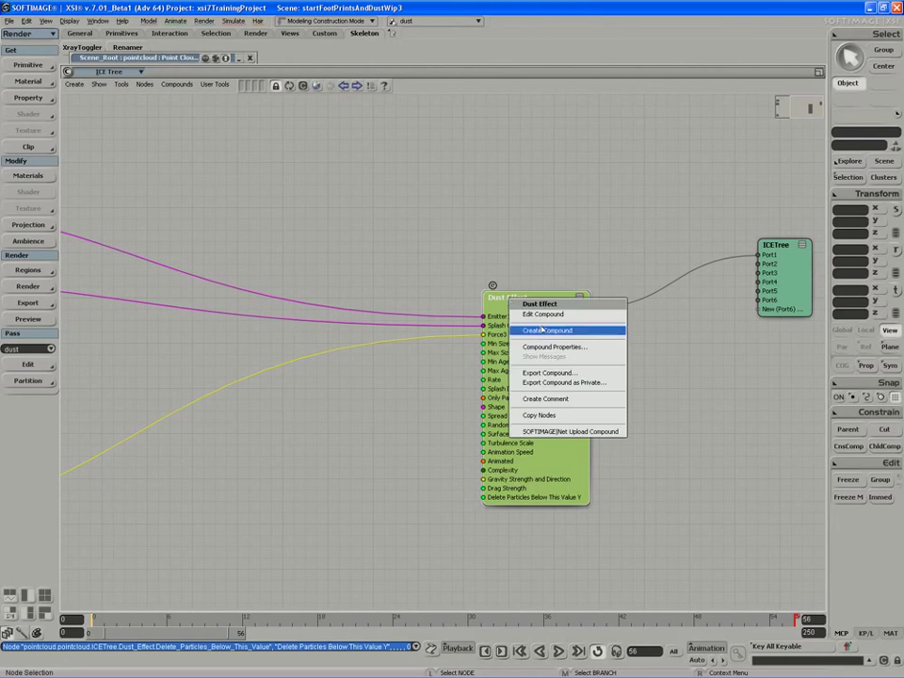
click(546, 374)
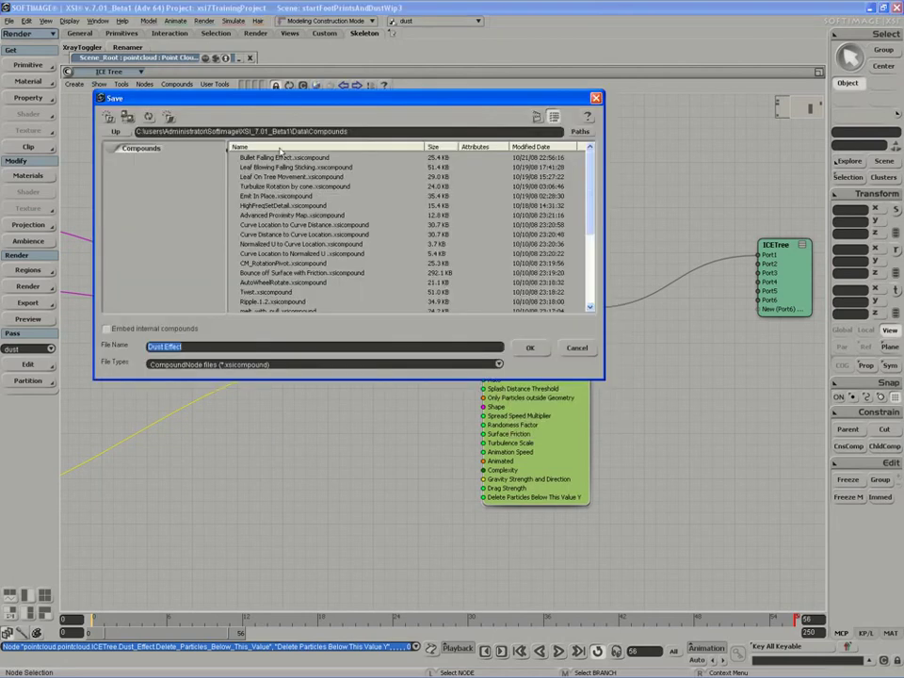
mouse_move(590, 213)
mouse_down()
mouse_move(594, 288)
mouse_move(591, 215)
mouse_up()
click(531, 348)
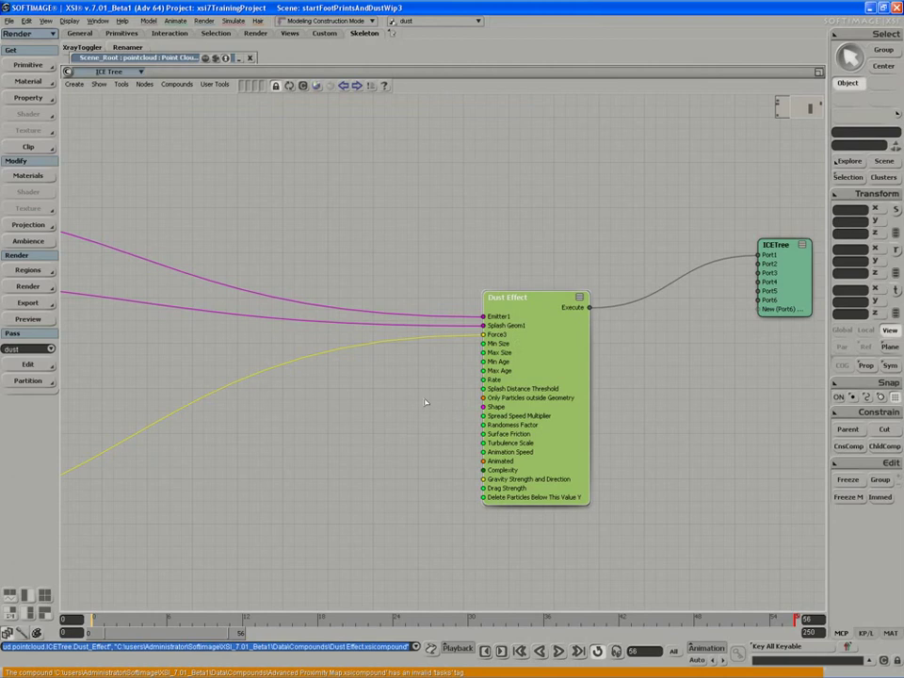
Browse the node library's ICE tool category for the exported Dust Effect compound.
click(344, 86)
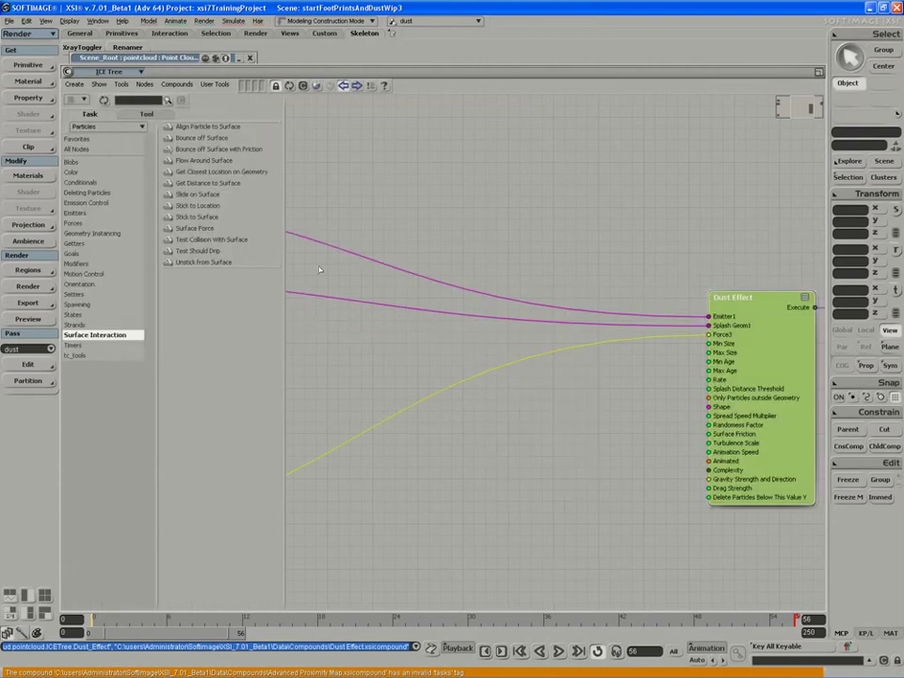
key(s)
drag(319, 266, 332, 265)
click(146, 114)
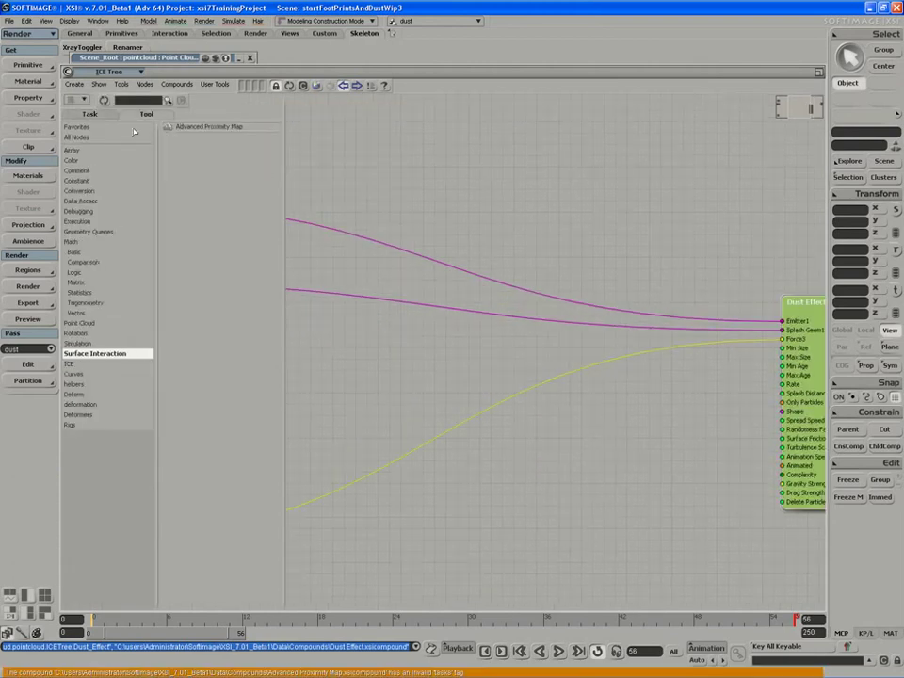
click(70, 363)
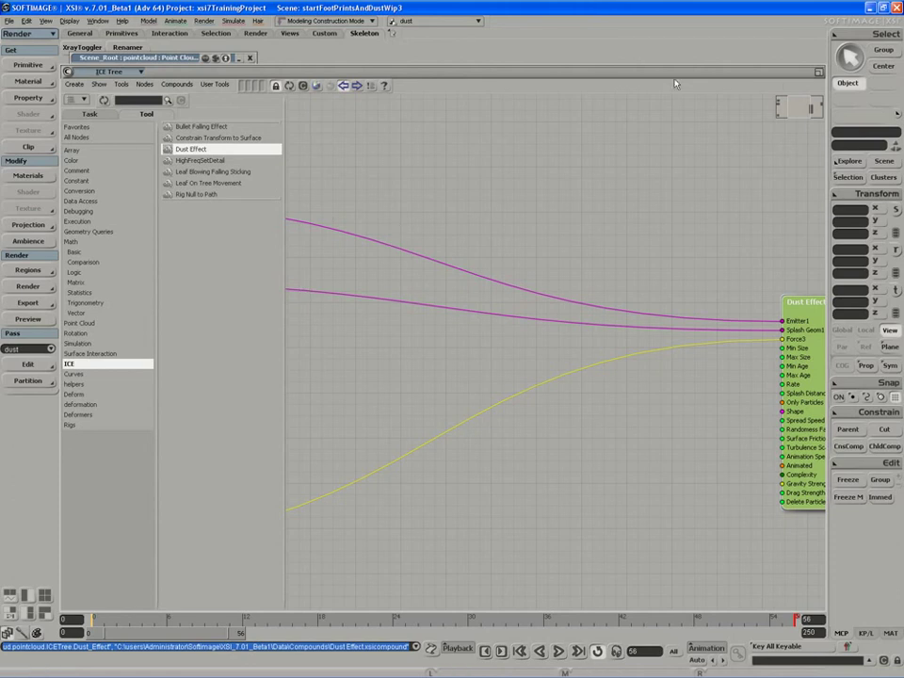
Maximize the camera view and play the dust simulation from frame 0 to frame 18.
click(819, 72)
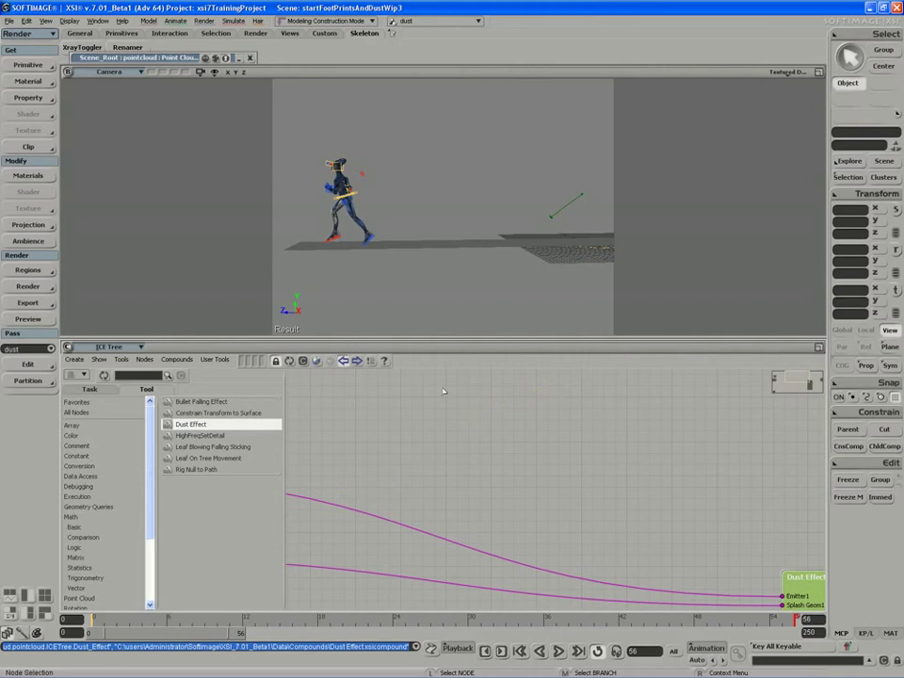
key(s)
drag(429, 148, 437, 157)
middle_drag(438, 157, 426, 172)
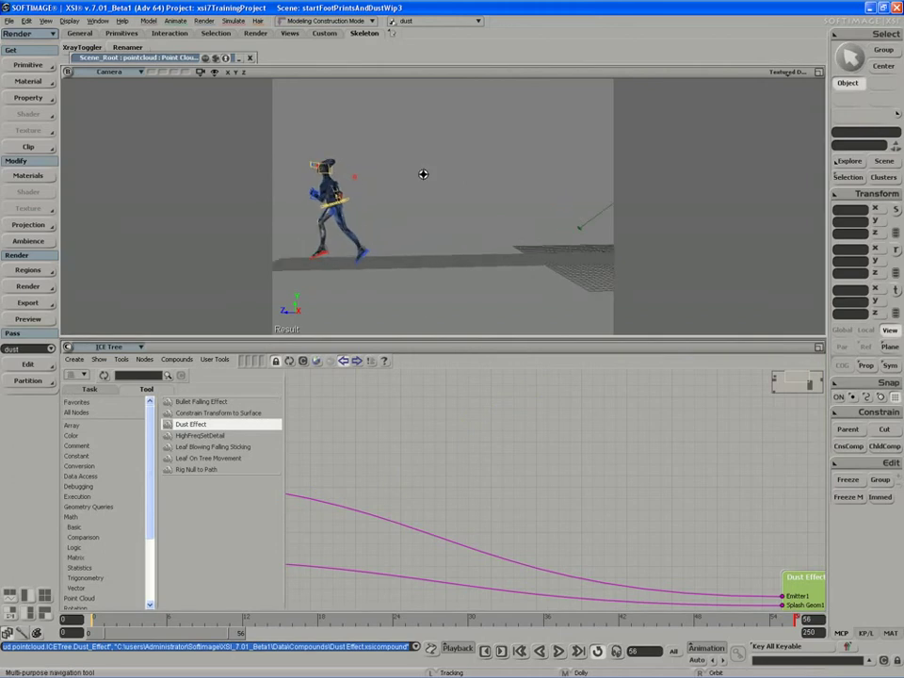
right_drag(423, 174, 395, 186)
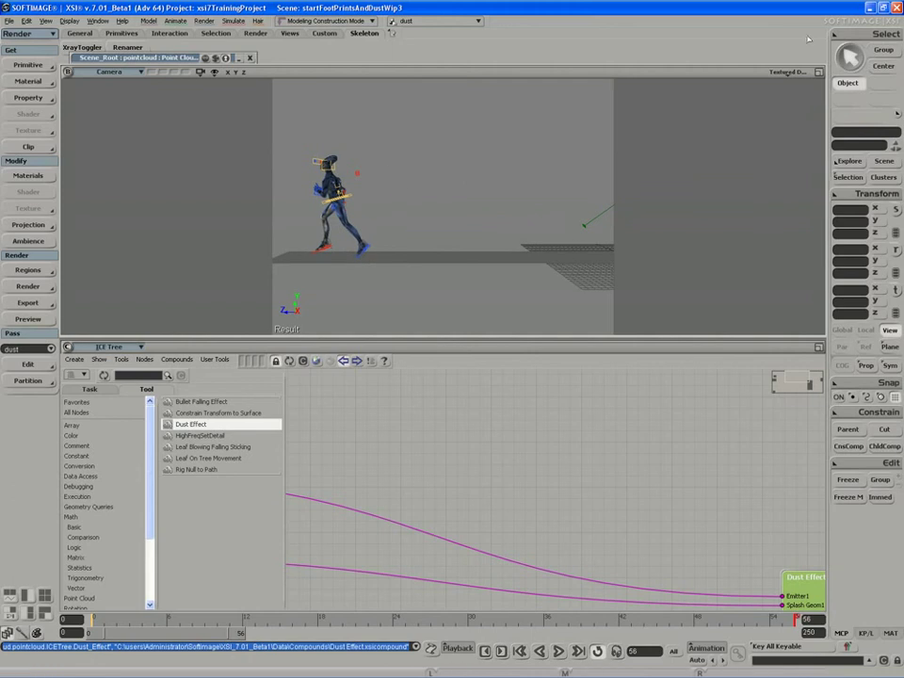
click(818, 72)
key(s)
drag(366, 399, 385, 385)
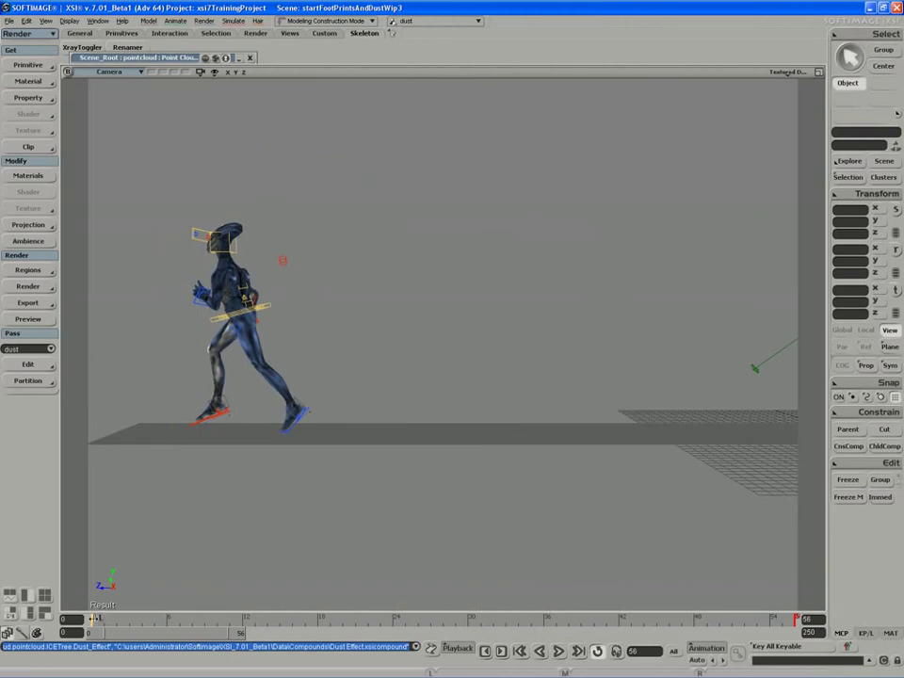
click(557, 651)
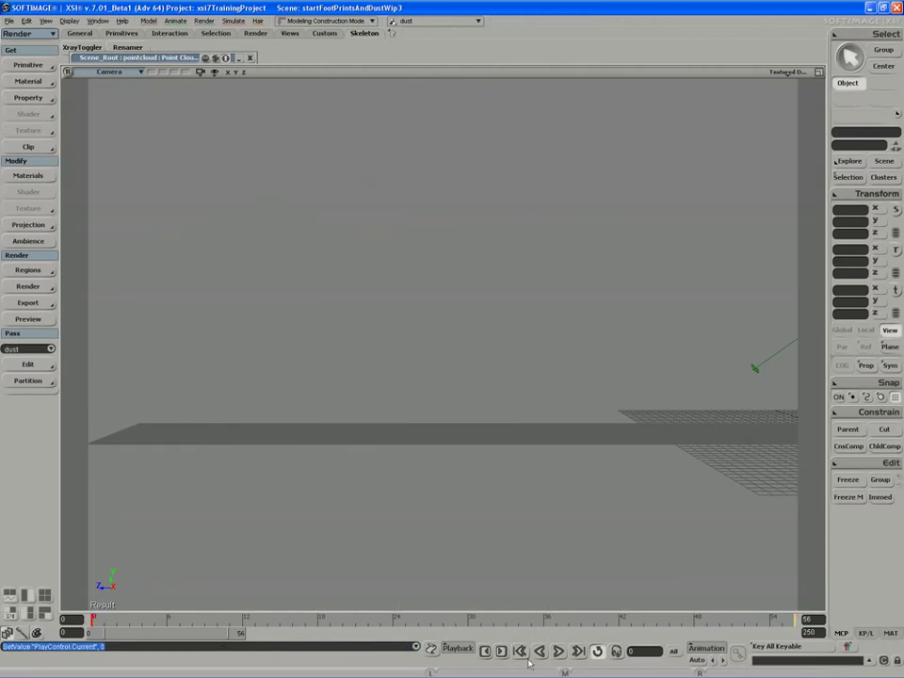
click(558, 651)
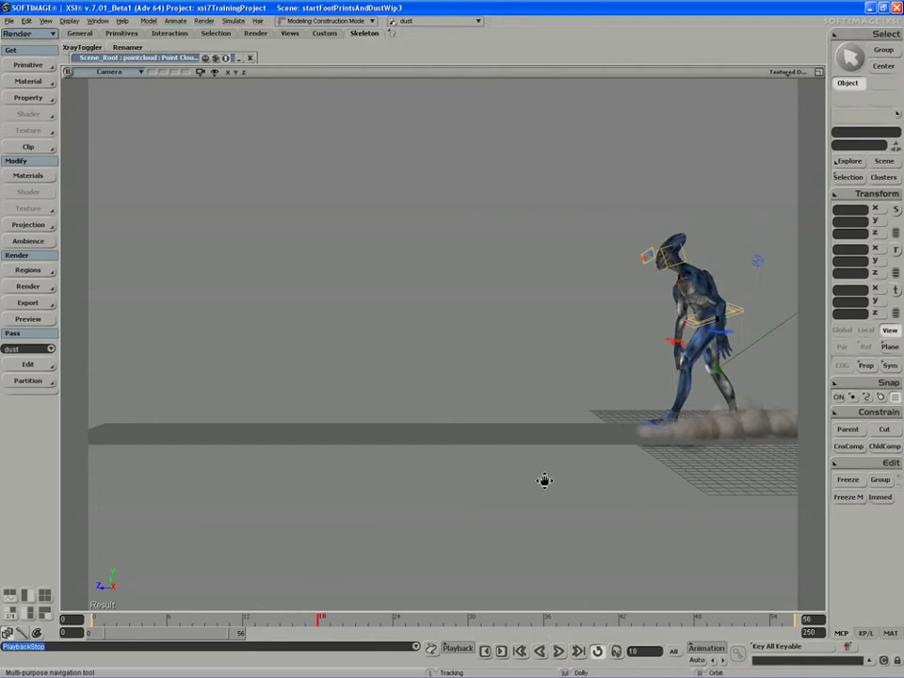
Select the dust point cloud at the character's feet in the camera view.
key(s)
drag(603, 477, 468, 483)
middle_drag(468, 484, 554, 465)
click(552, 463)
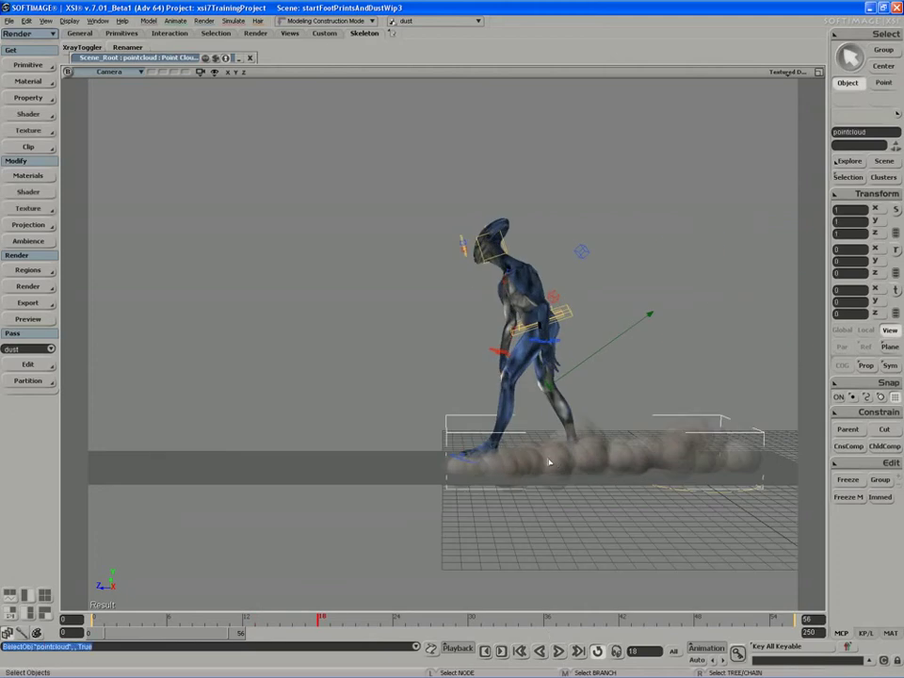
Hide the selected dust point cloud and frame the character's legs and feet closely in the camera view.
key(h)
key(s)
drag(569, 514, 463, 471)
middle_drag(463, 471, 407, 529)
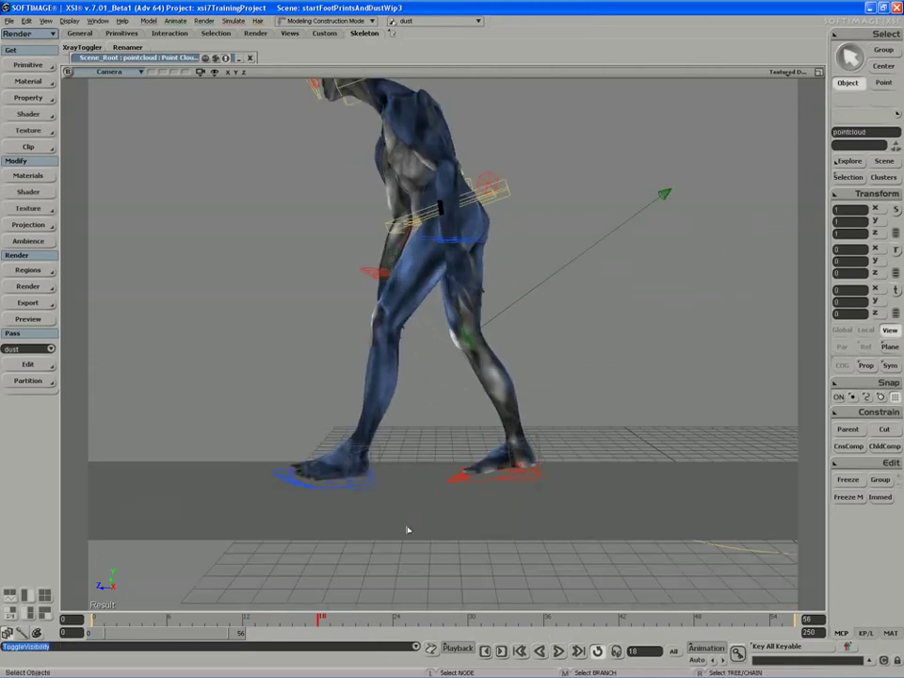
Step through the walk from frame 18 to frame 27 and back to examine how the rear foot leaves the ground.
key(period)
key(period)
key(period)
key(period)
key(period)
key(period)
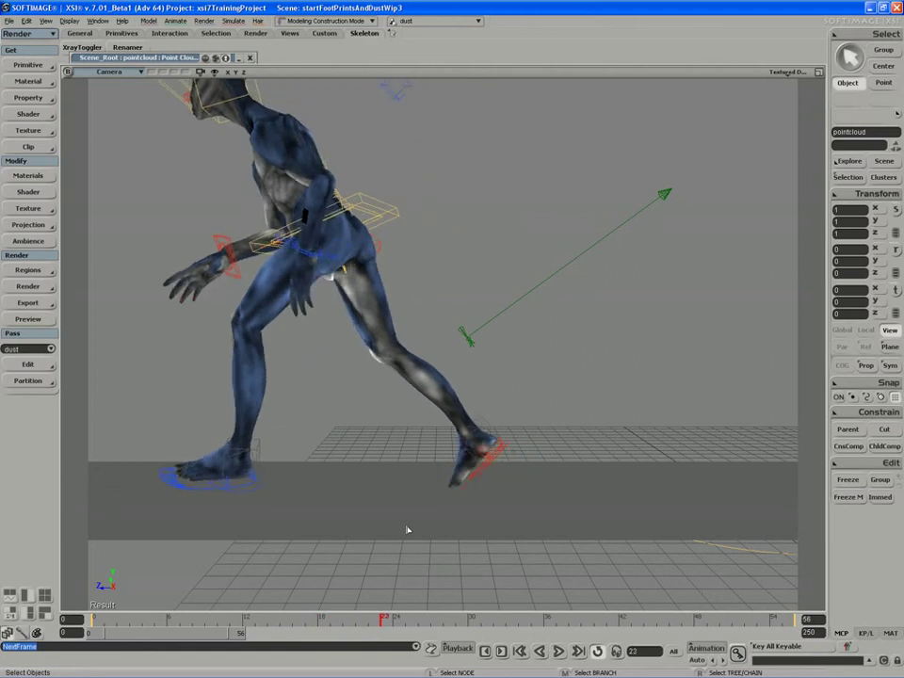
key(period)
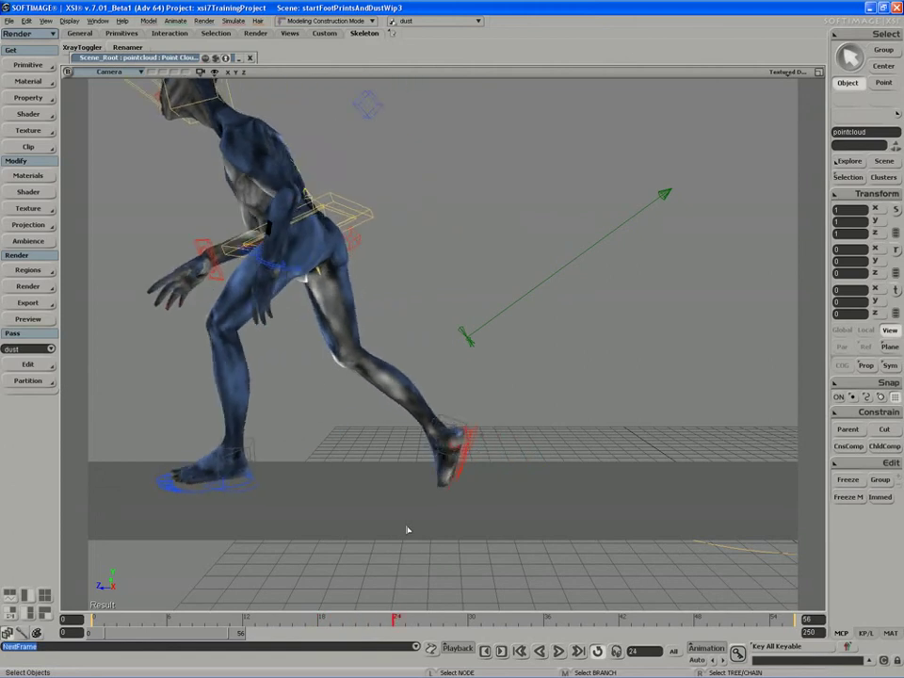
key(Right)
key(Right)
key(Right)
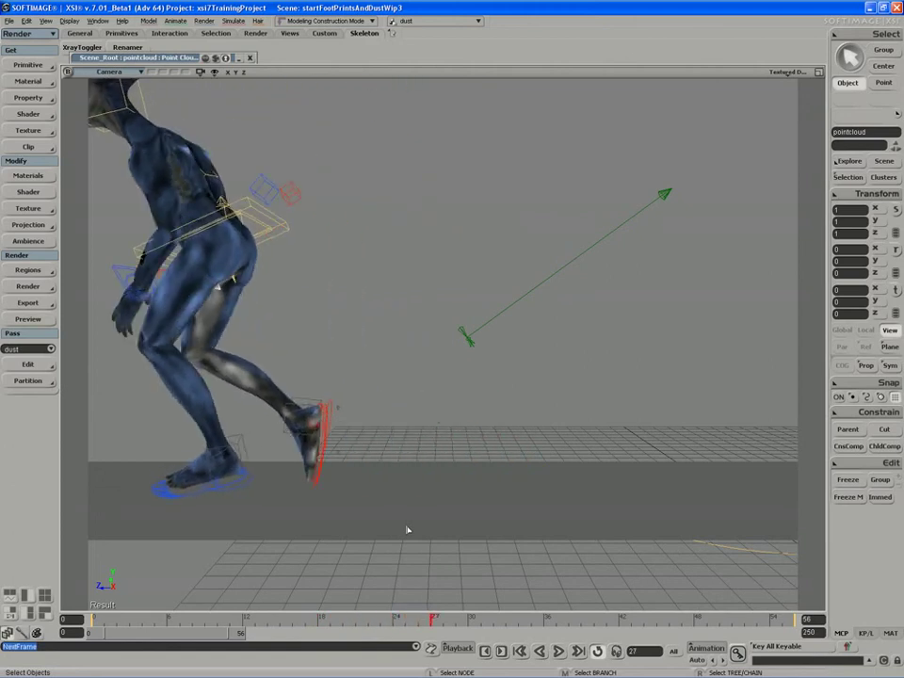
key(Left)
key(Left)
key(Left)
key(Left)
key(Left)
key(Left)
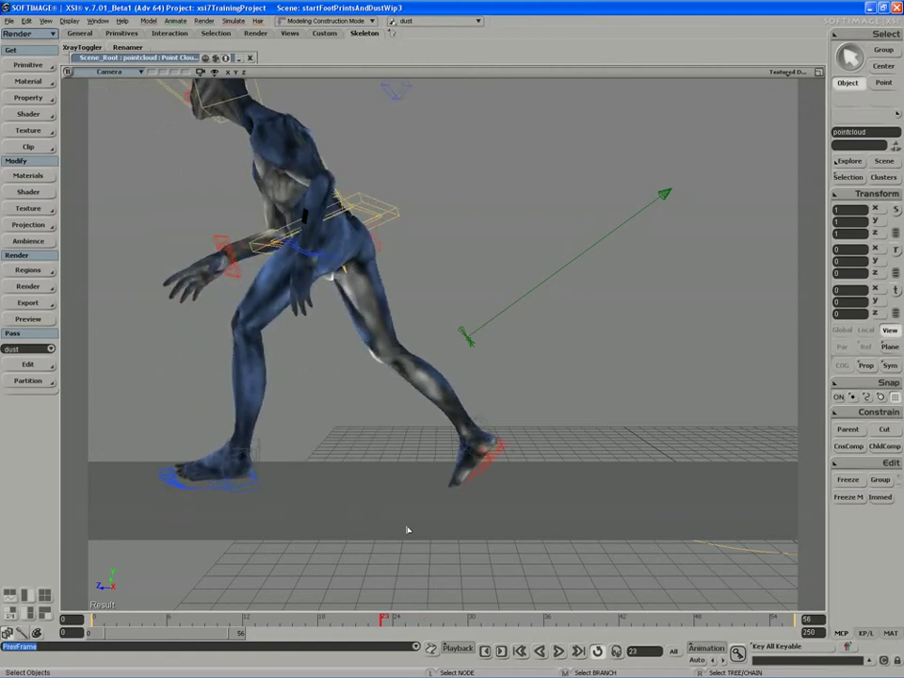
key(Right)
key(Right)
key(Right)
key(comma)
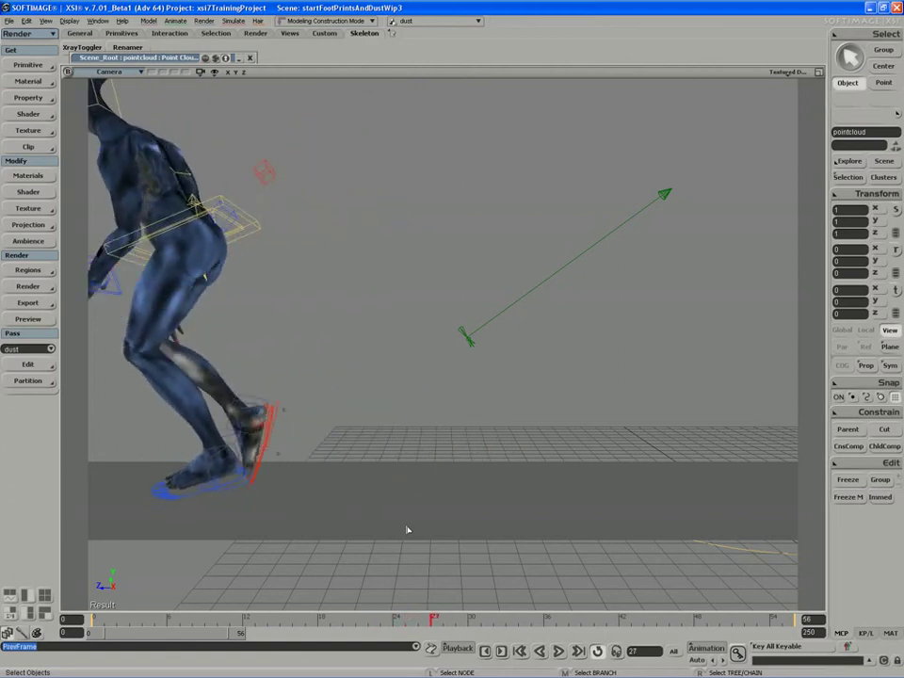
key(comma)
key(comma)
key(period)
key(period)
key(period)
key(period)
key(period)
key(period)
Step repeatedly backward and forward through the walk cycle to compare the feet's ground contacts, ending near frame 22.
key(comma)
key(comma)
key(comma)
key(comma)
key(comma)
key(comma)
key(comma)
key(comma)
key(comma)
key(comma)
key(comma)
key(comma)
key(comma)
key(comma)
key(comma)
key(comma)
key(comma)
key(comma)
key(comma)
key(comma)
key(period)
key(period)
key(period)
key(period)
key(period)
key(period)
key(period)
key(period)
key(period)
key(period)
key(period)
key(period)
key(period)
key(period)
key(period)
key(period)
key(period)
key(period)
key(comma)
key(comma)
key(comma)
key(comma)
key(comma)
key(comma)
key(comma)
key(comma)
key(comma)
key(comma)
key(comma)
key(comma)
key(comma)
key(comma)
key(comma)
key(comma)
key(comma)
key(comma)
key(comma)
key(comma)
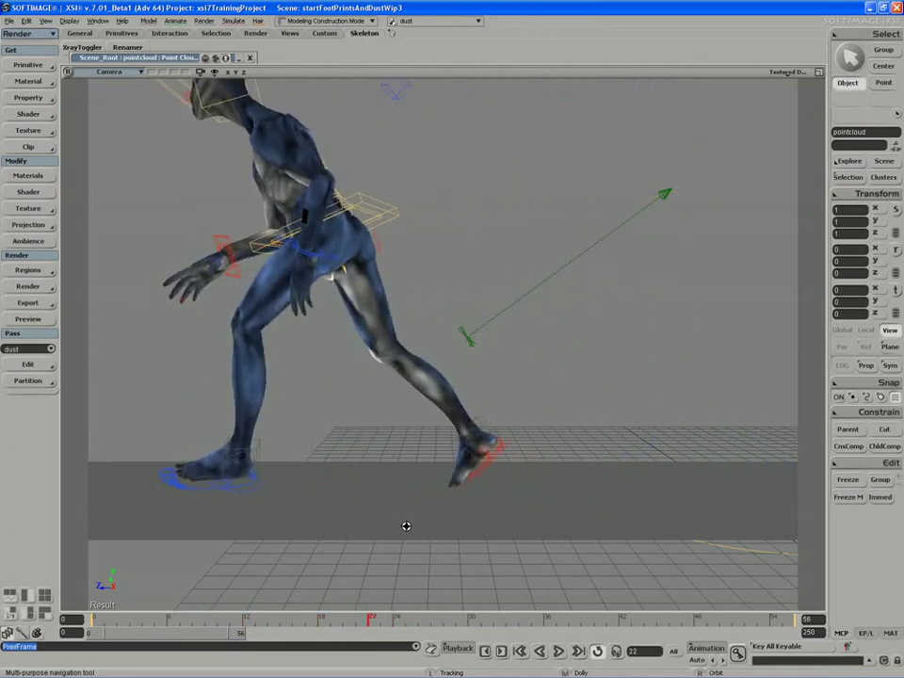
Go back to the early frames and step forward to frame 27 to examine where each foot lands and lifts.
key(Left)
key(Left)
key(Left)
key(Left)
key(Left)
key(Left)
key(Left)
key(Left)
key(Right)
key(Right)
key(Right)
key(Right)
key(Right)
key(Right)
key(period)
key(period)
key(period)
key(period)
key(period)
key(period)
key(period)
key(period)
key(period)
key(period)
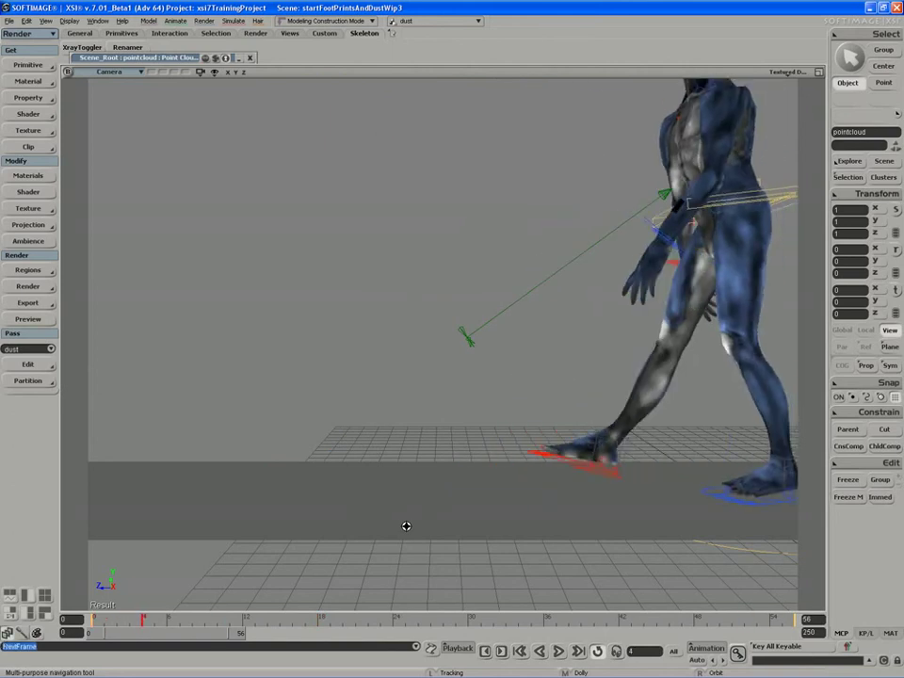
key(period)
key(period)
key(period)
key(period)
key(period)
key(period)
key(period)
key(period)
key(period)
key(period)
key(period)
key(period)
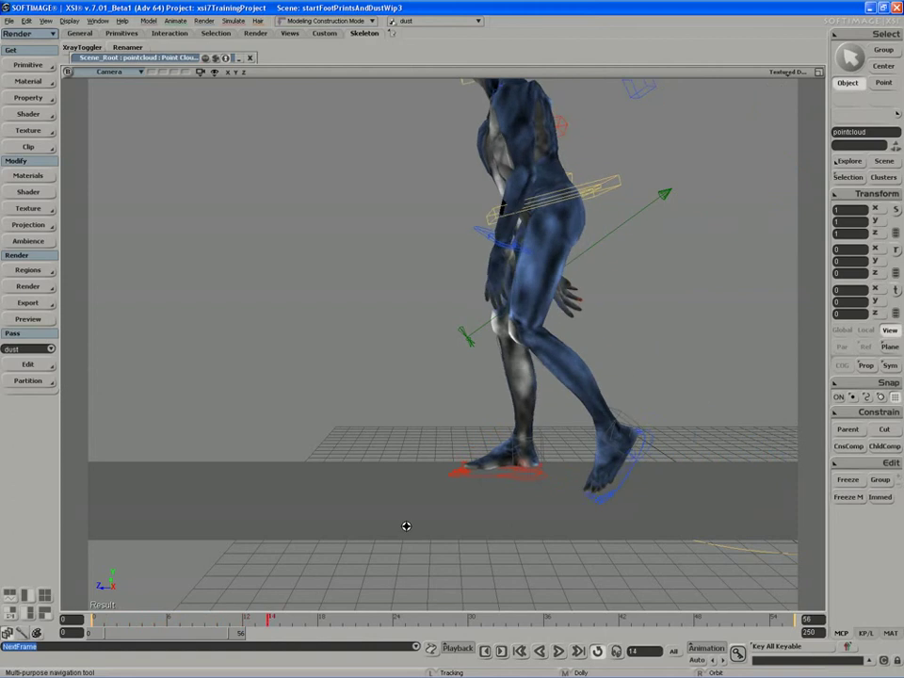
key(period)
key(period)
key(period)
key(period)
key(period)
key(period)
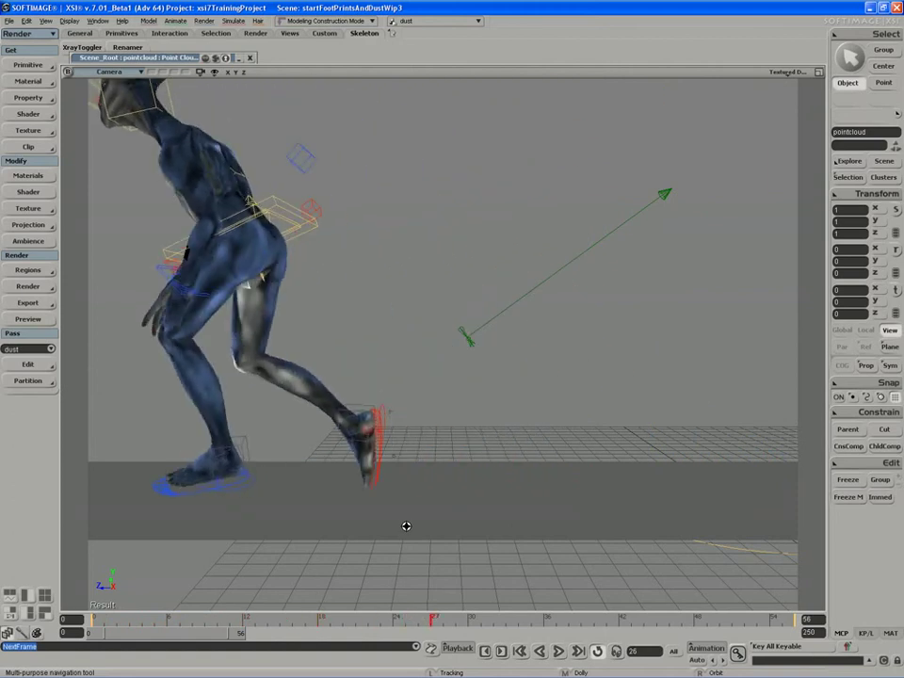
Return the animation to frame 0 and clear the selection, with the whole character in the camera view.
key(comma)
key(comma)
key(comma)
key(comma)
key(comma)
key(comma)
key(comma)
key(comma)
key(comma)
key(comma)
key(comma)
key(comma)
key(comma)
key(comma)
key(comma)
key(comma)
key(comma)
key(comma)
key(comma)
key(comma)
key(comma)
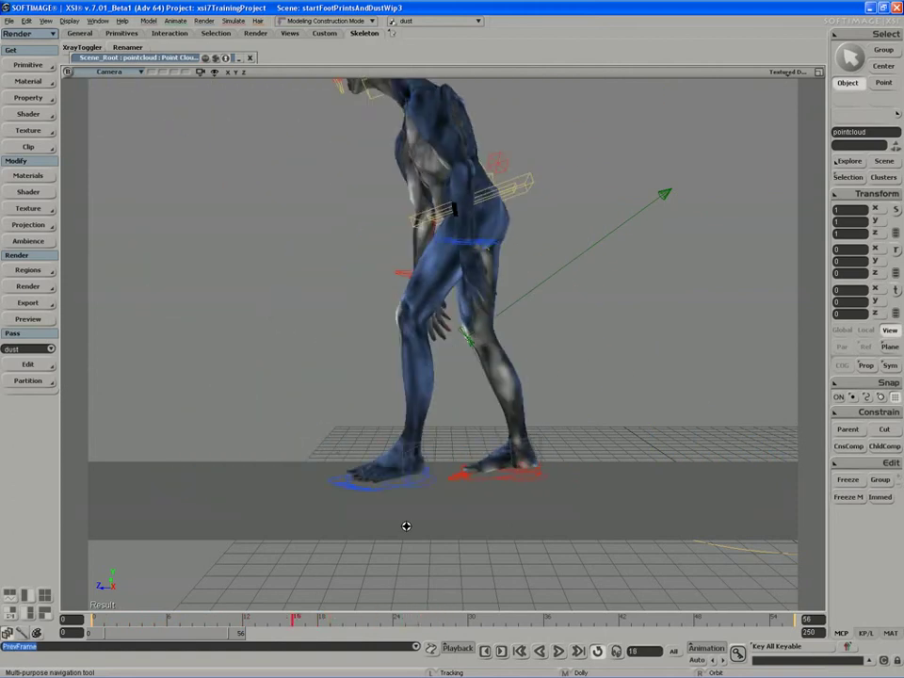
middle_drag(406, 526, 391, 429)
drag(392, 429, 385, 454)
click(478, 413)
key(s)
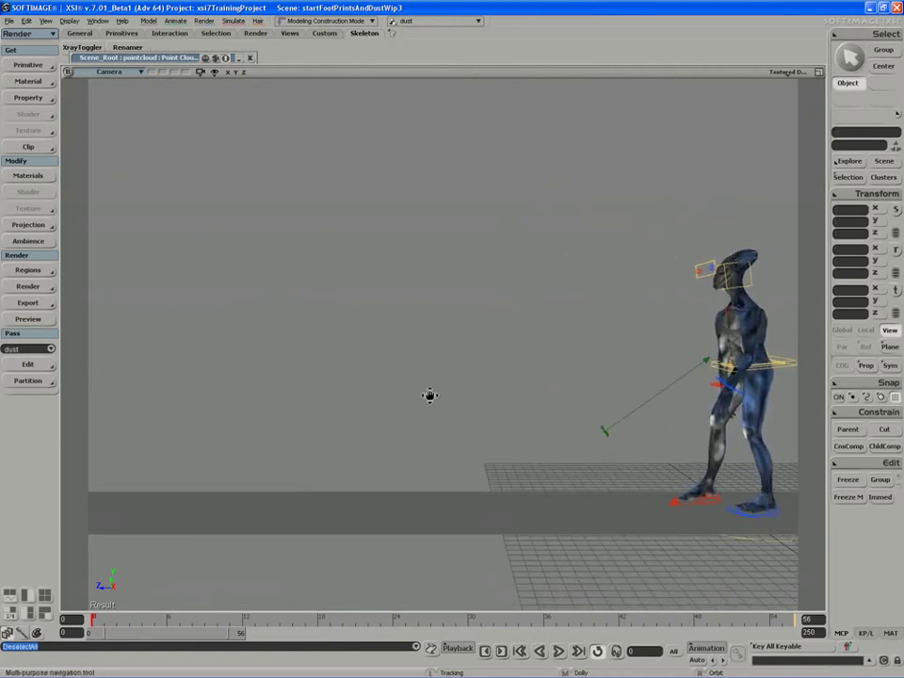